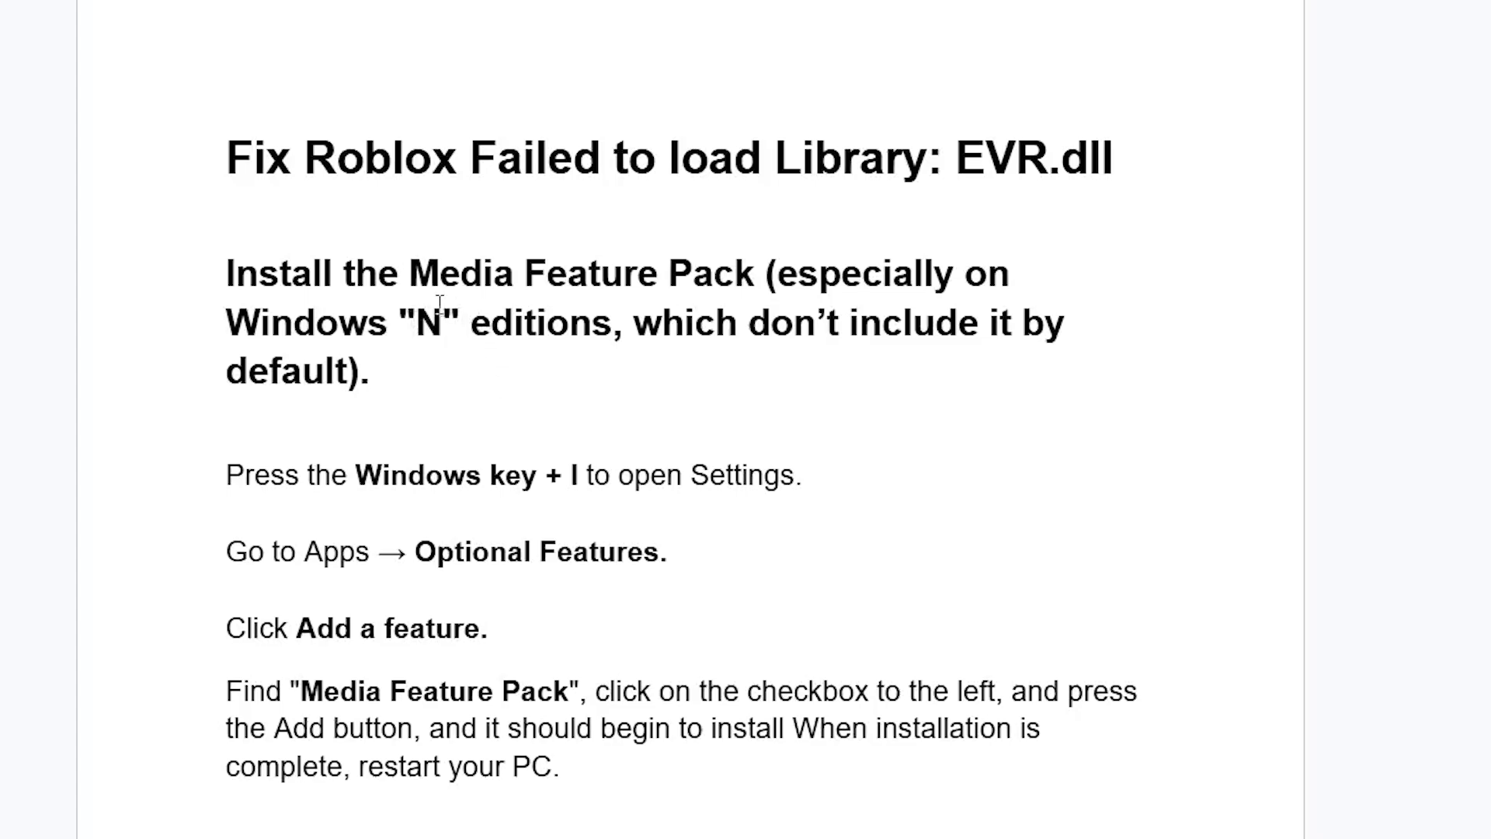
Select the four instruction paragraphs under the guide's Media Feature Pack heading.
scroll(490, 342, down, 2)
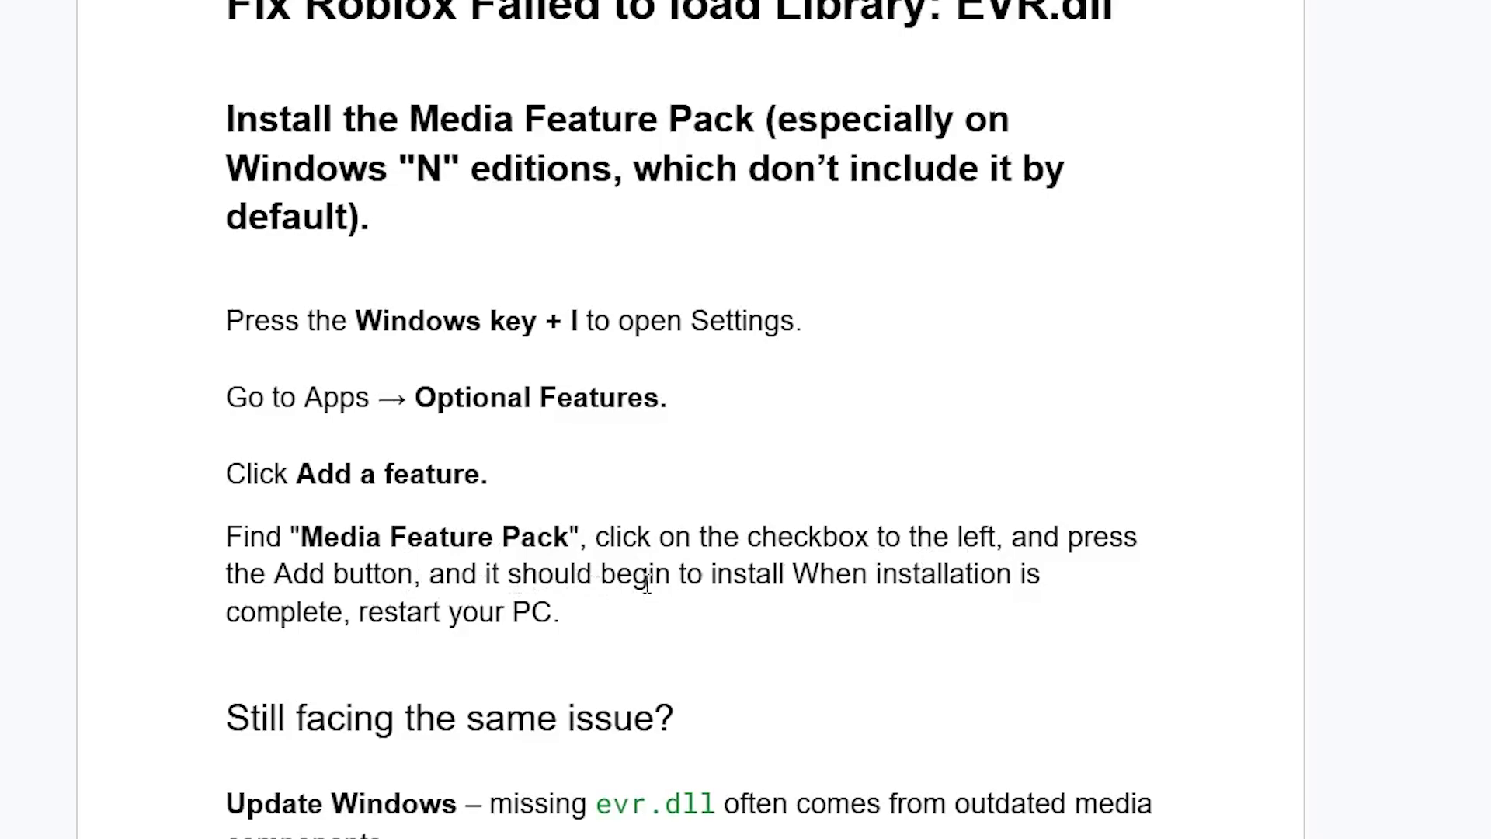
drag(596, 617, 220, 300)
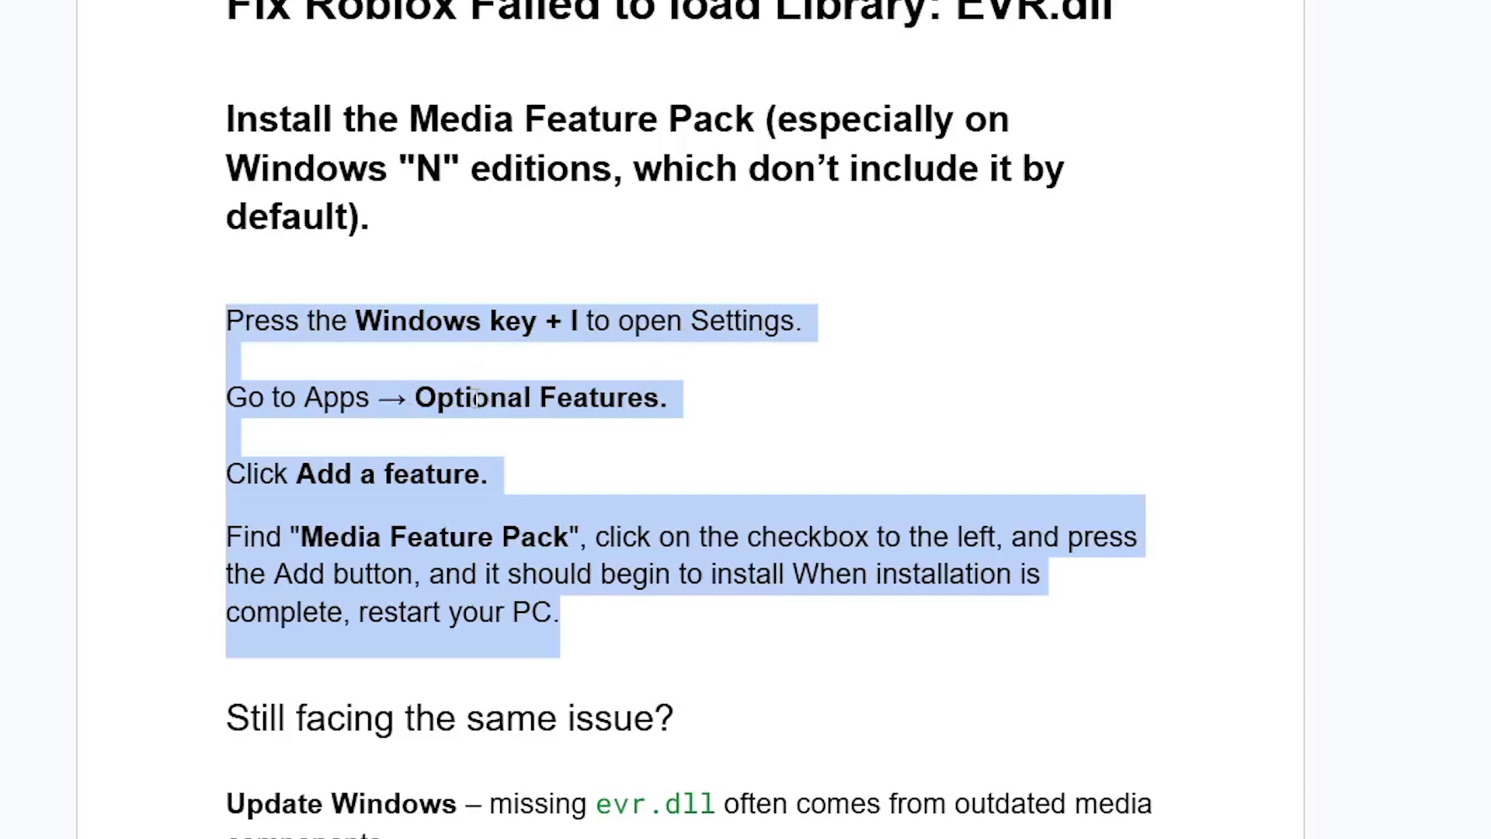
click(395, 460)
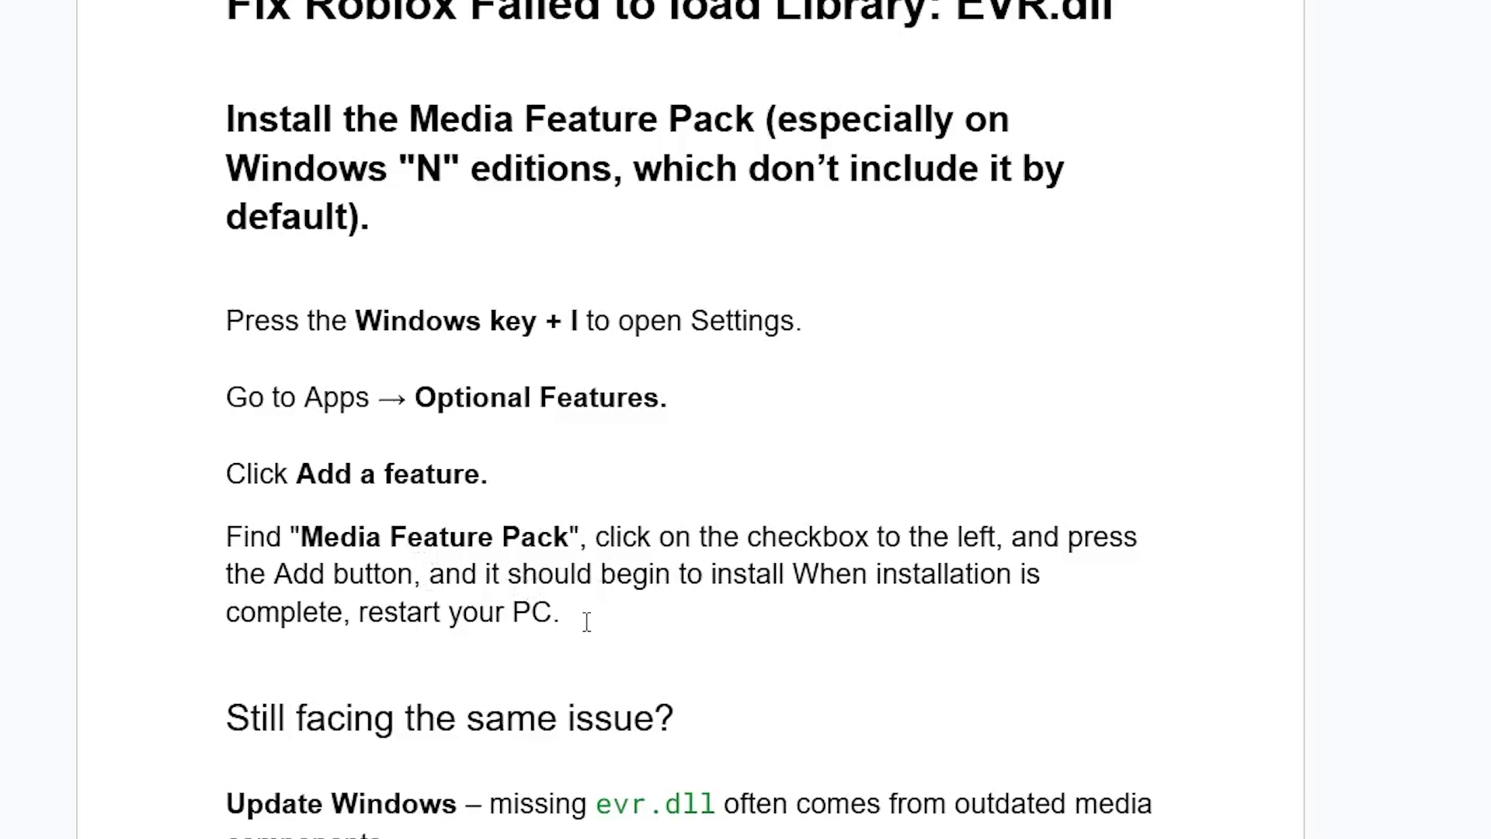
drag(586, 622, 245, 287)
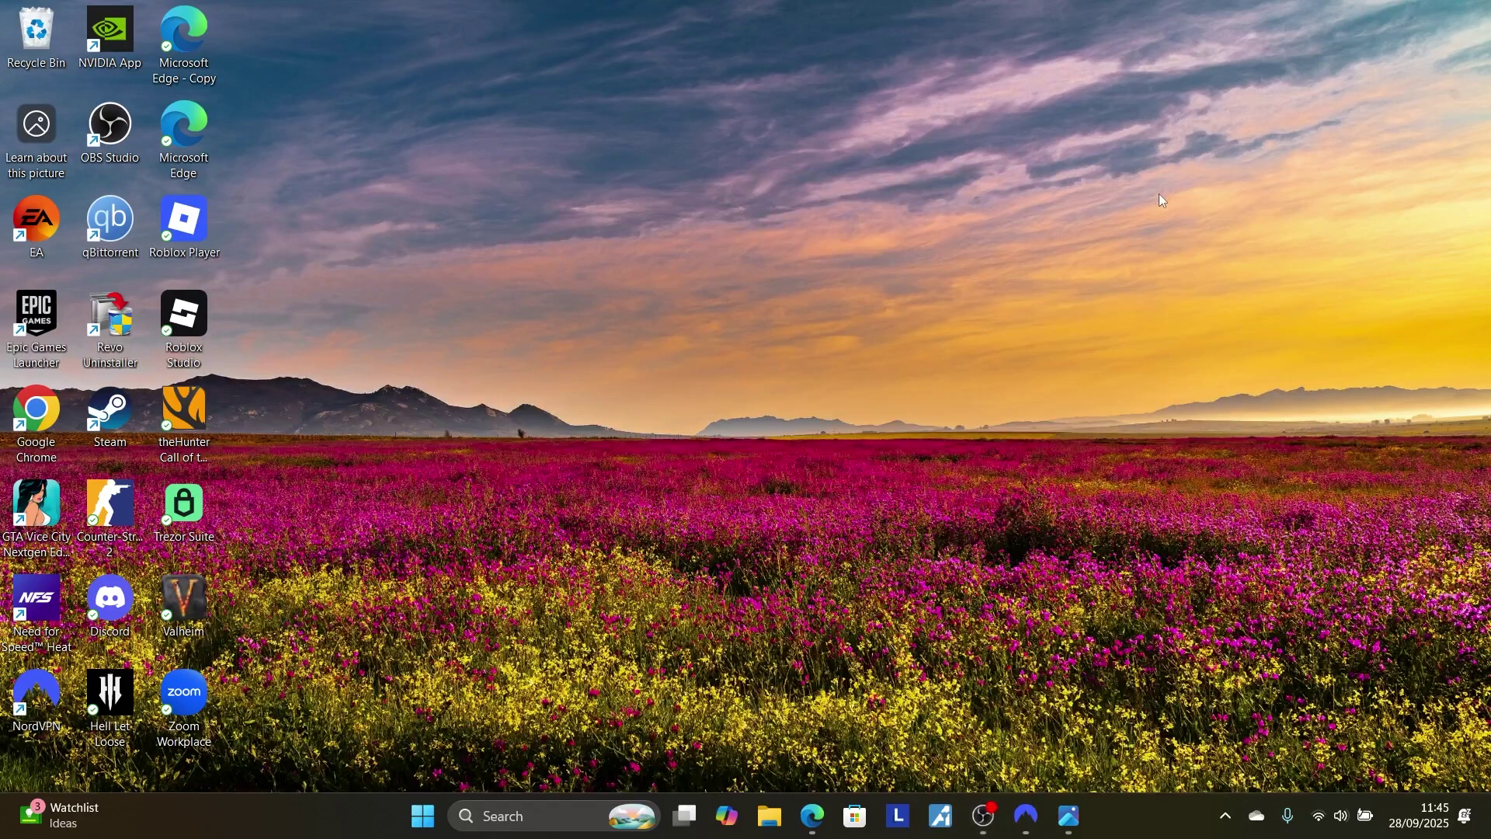
Search Windows Settings for 'Optional Features' and open the Optional features page.
key(super+i)
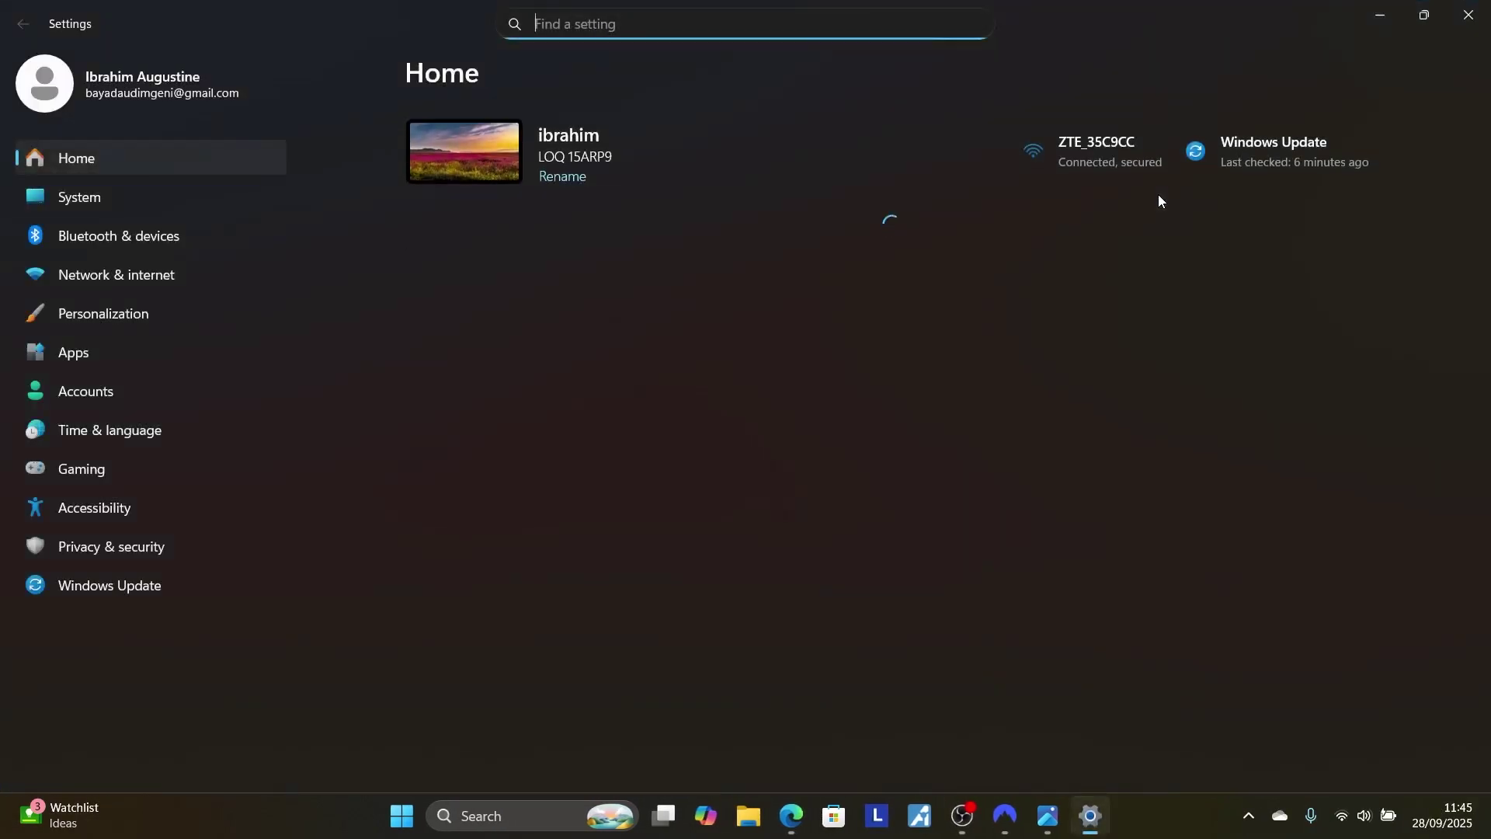
click(121, 357)
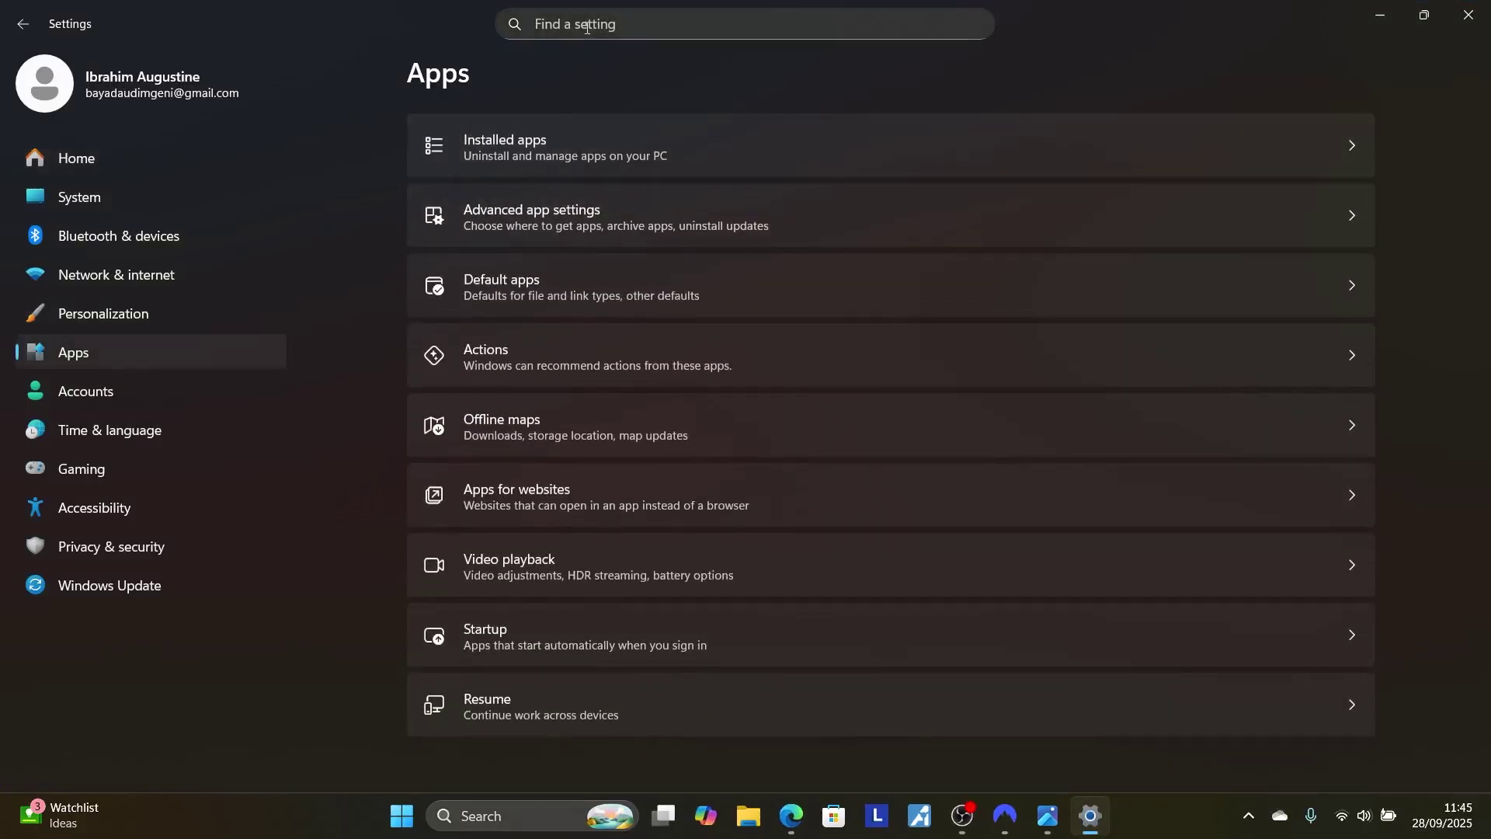
click(586, 26)
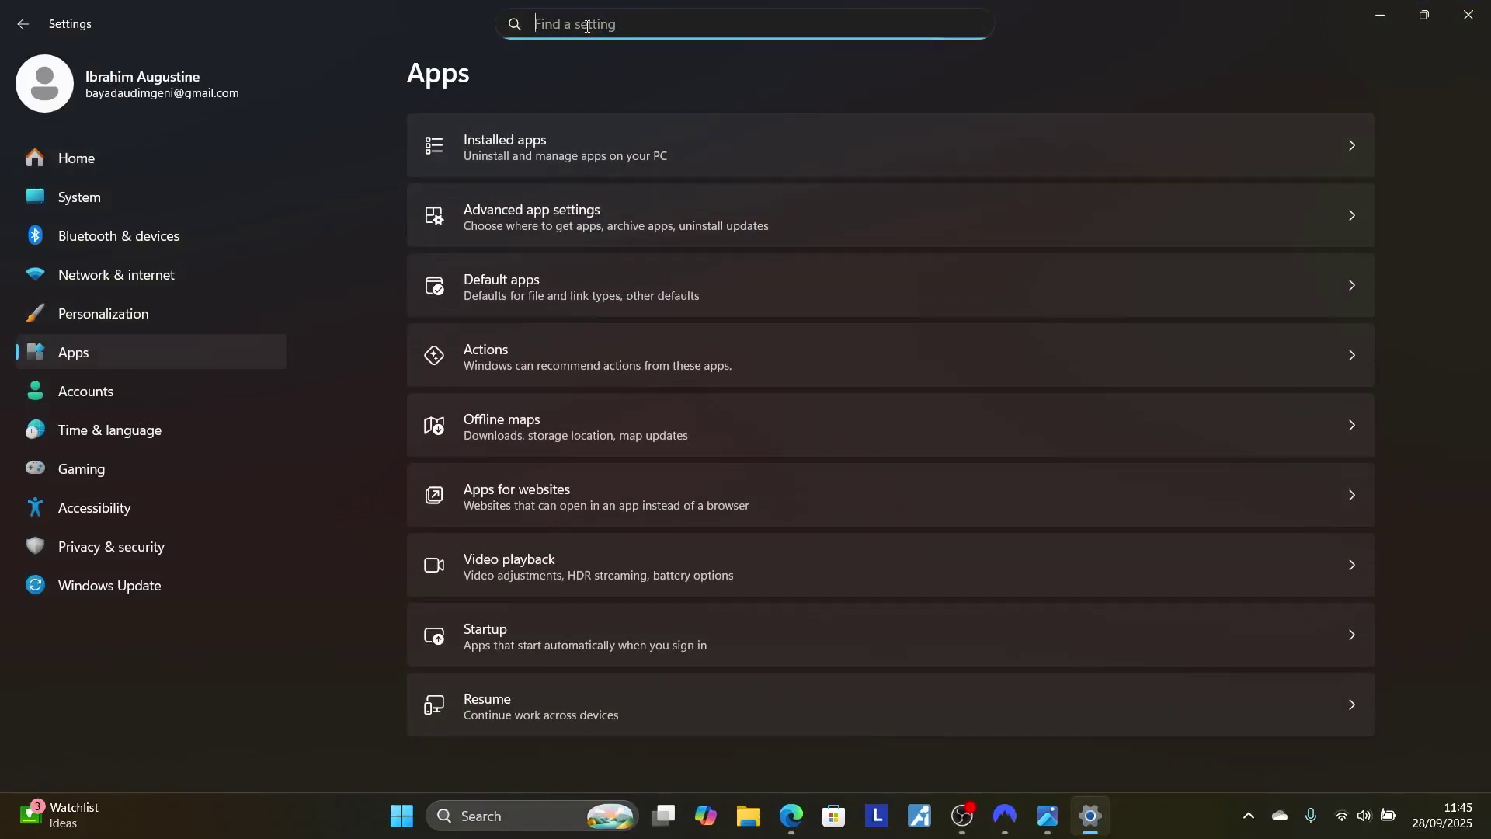
text(Optional Features.)
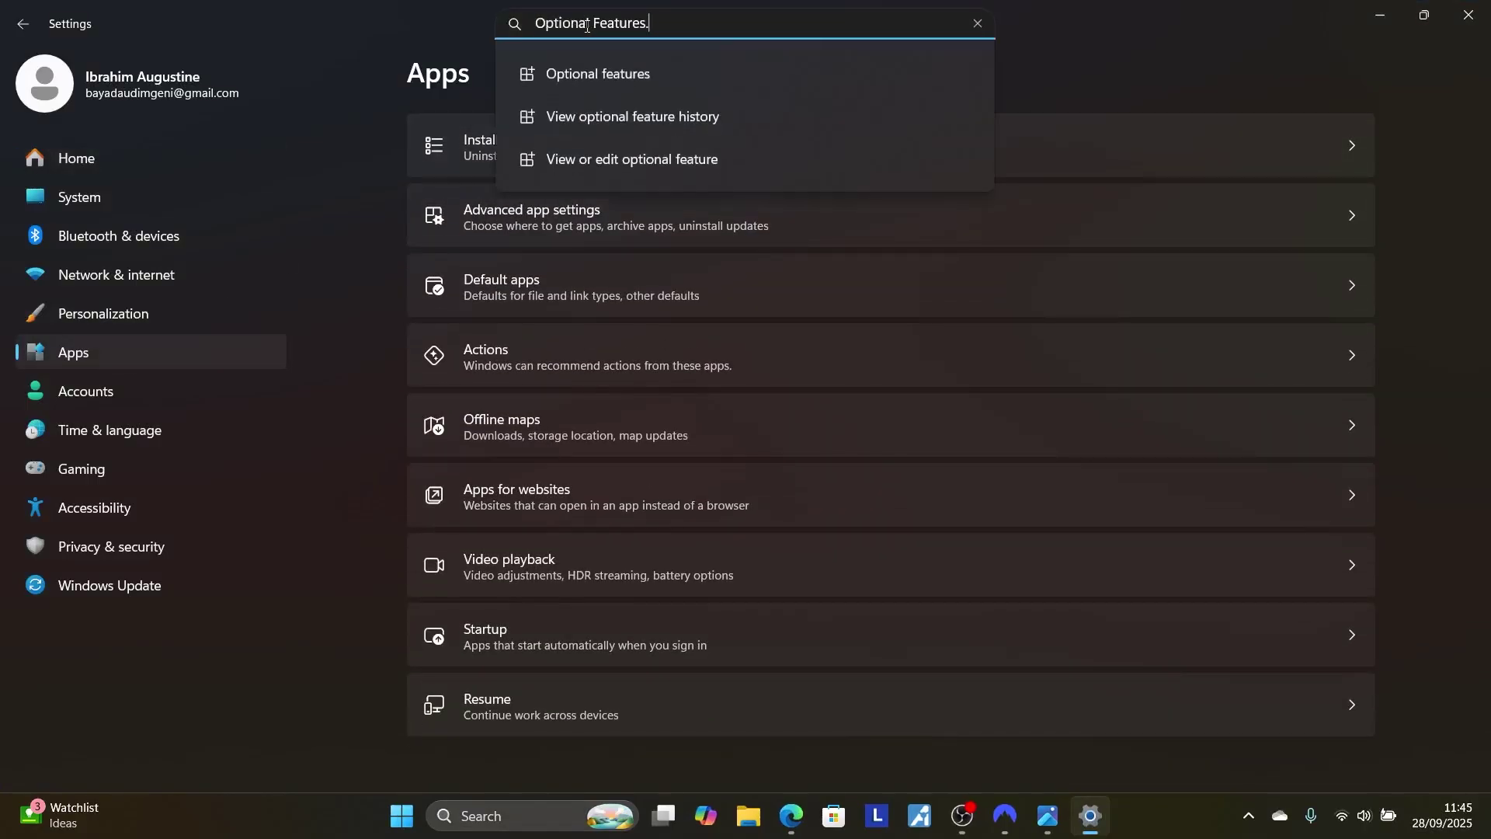
click(650, 76)
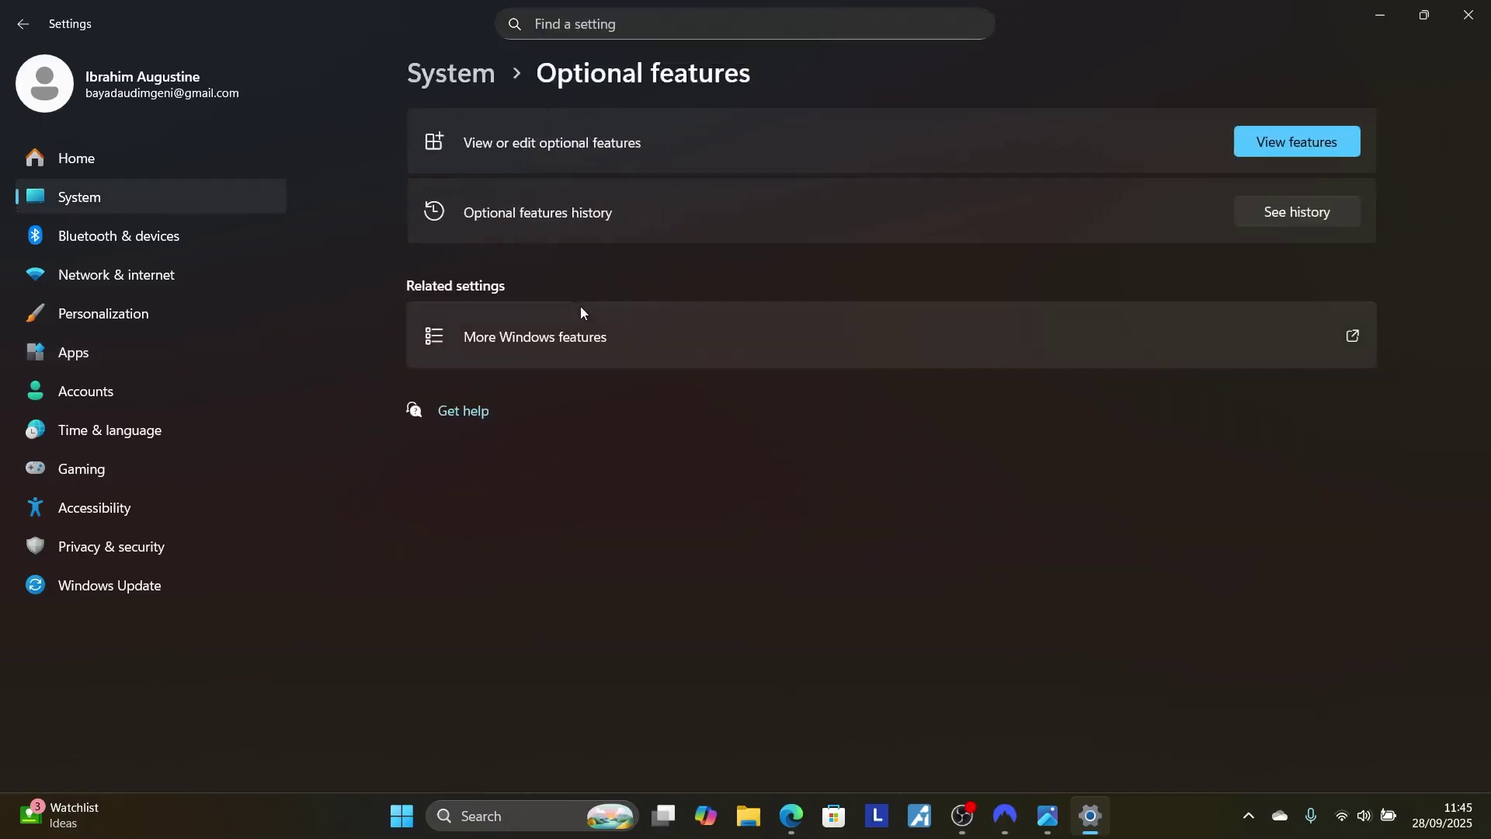
In More Windows features, verify Media Features is ticked and confirm with OK.
click(560, 342)
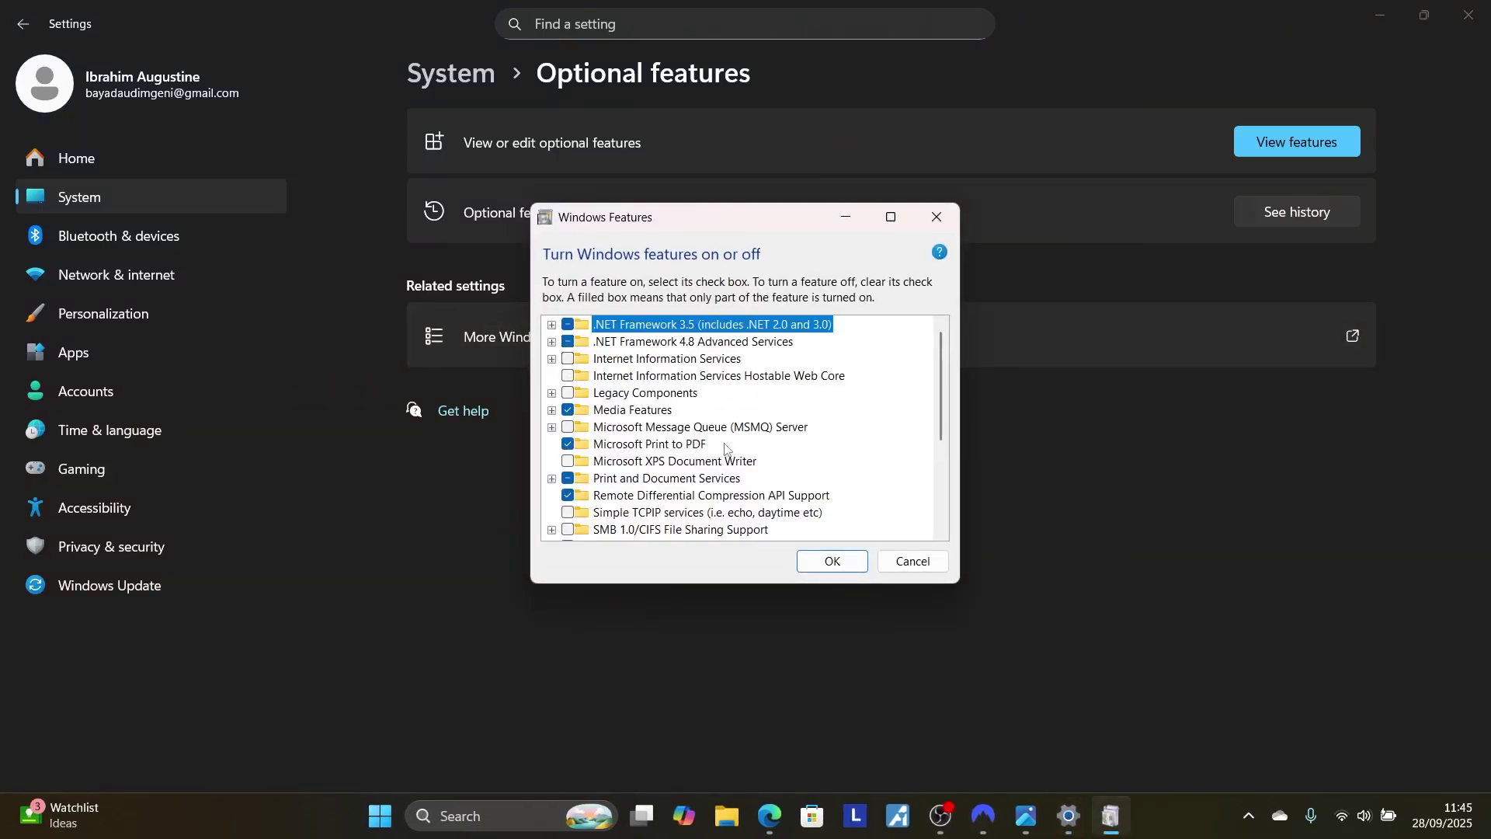
double_click(571, 412)
double_click(570, 413)
click(552, 411)
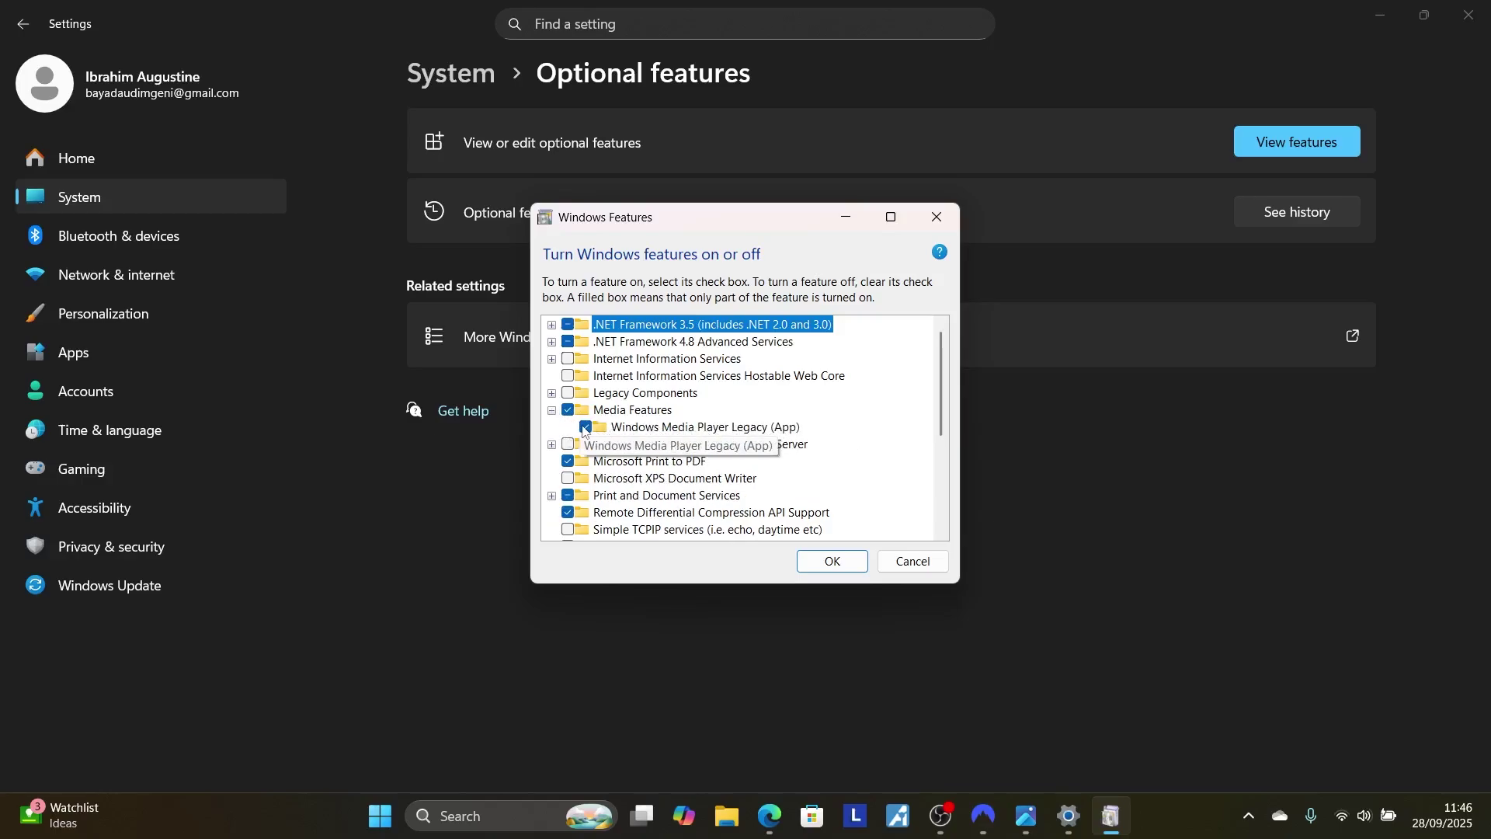
click(552, 411)
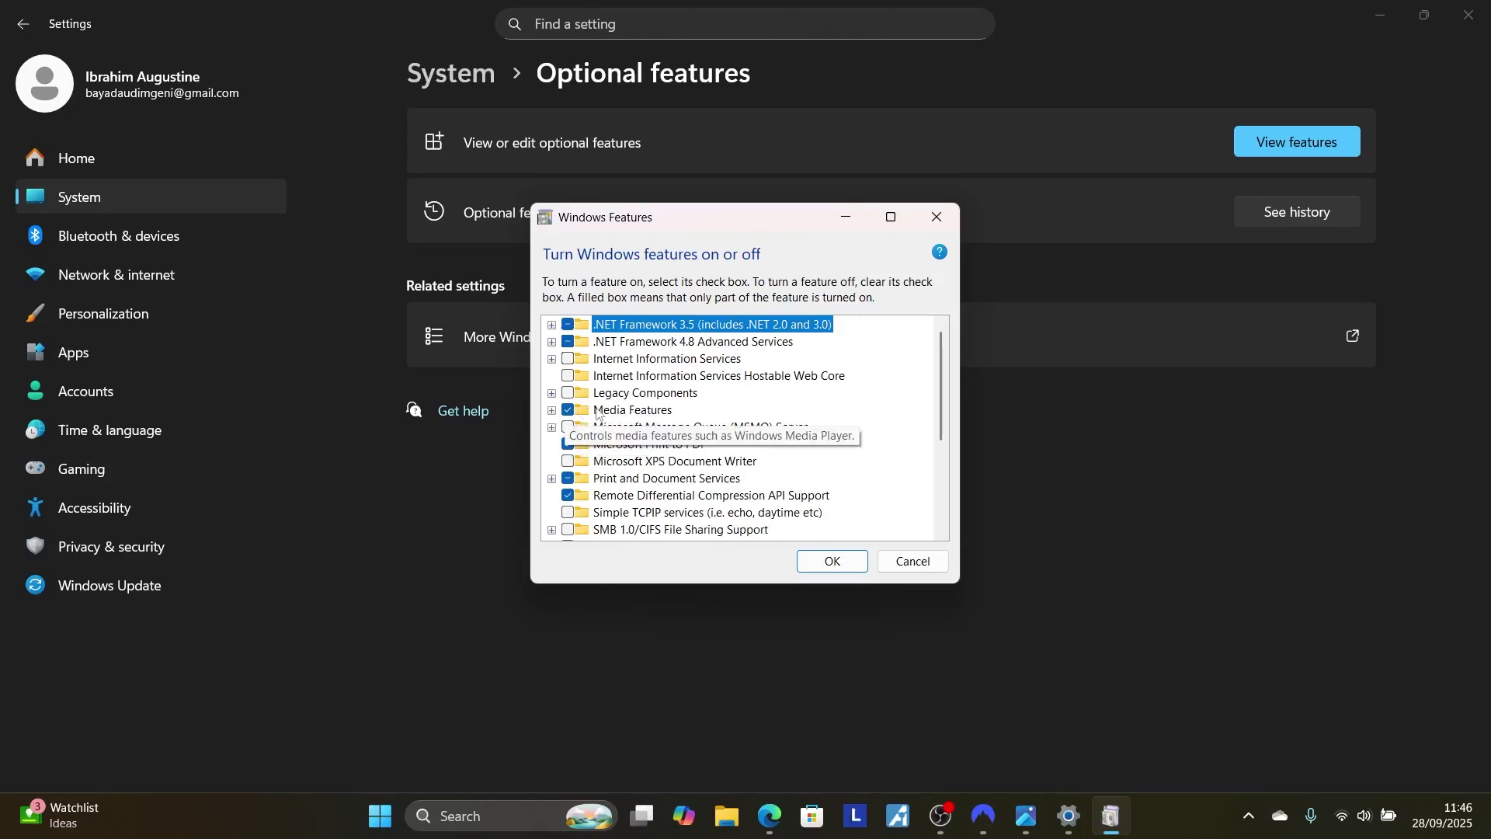
click(831, 563)
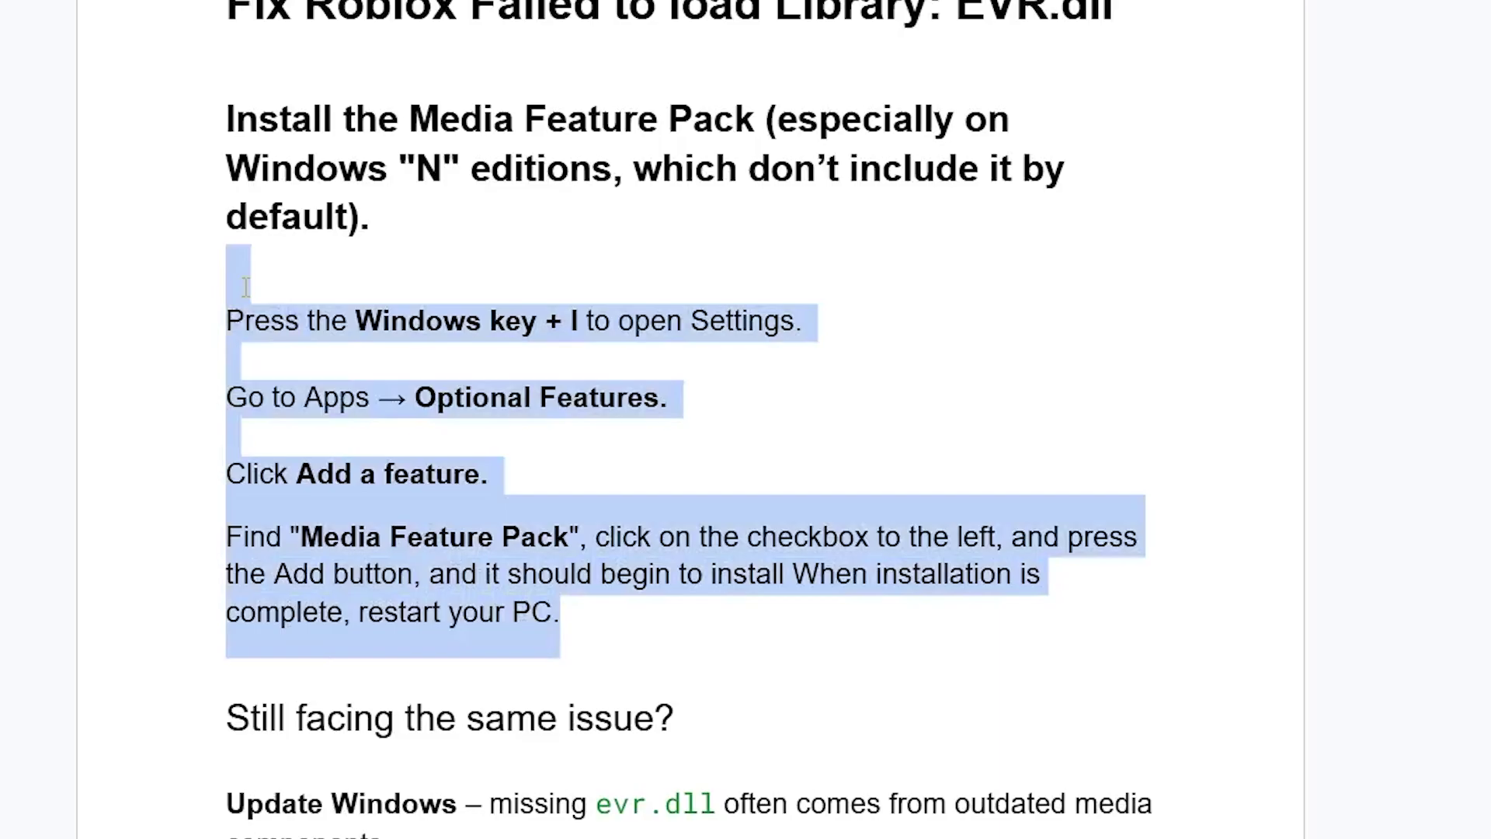
Scroll the guide to 'Still facing the same issue?' and search Windows for 'win'.
scroll(246, 287, up, 2)
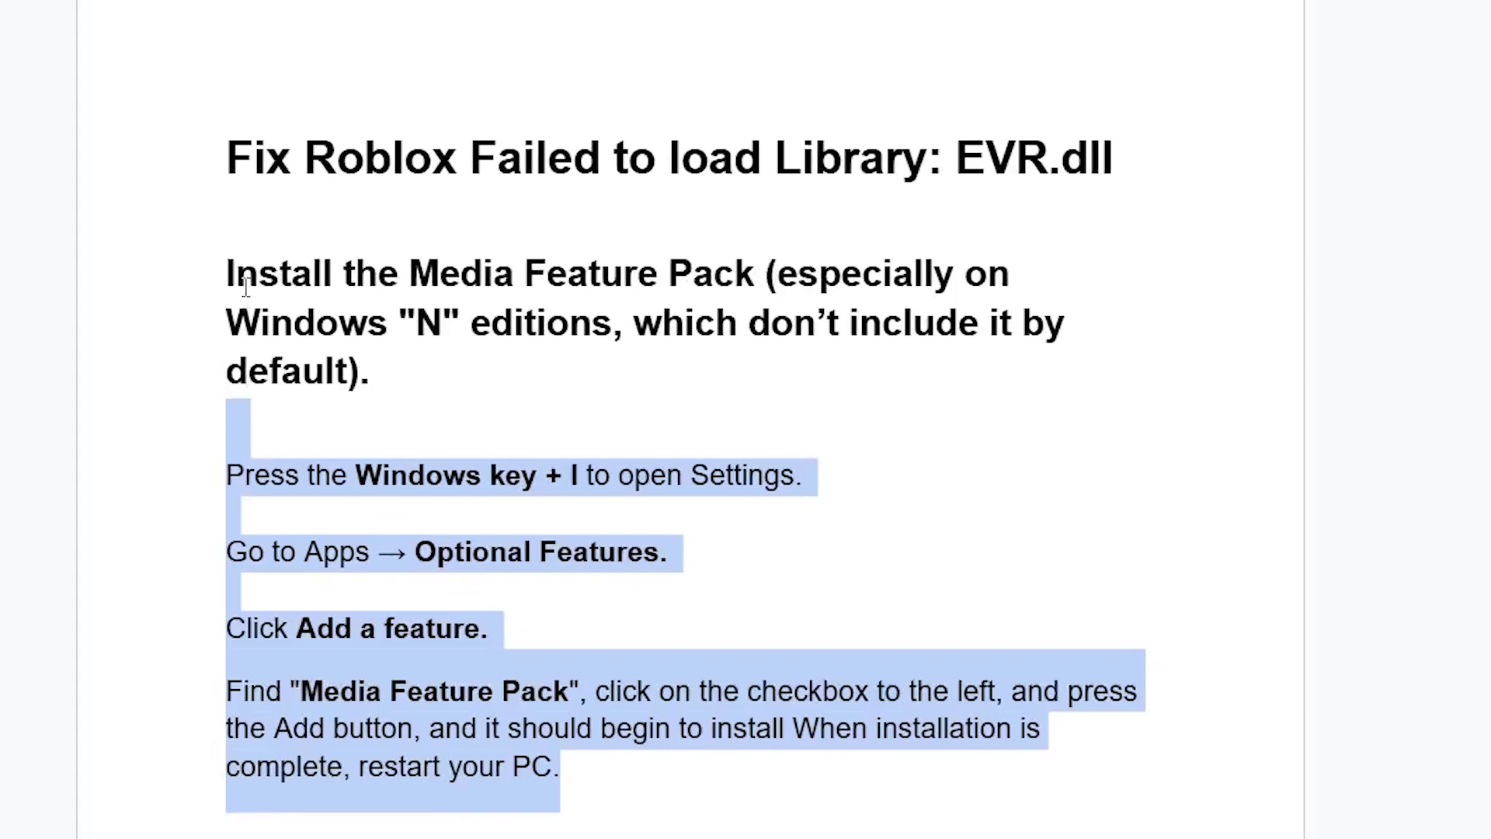
scroll(246, 287, down, 6)
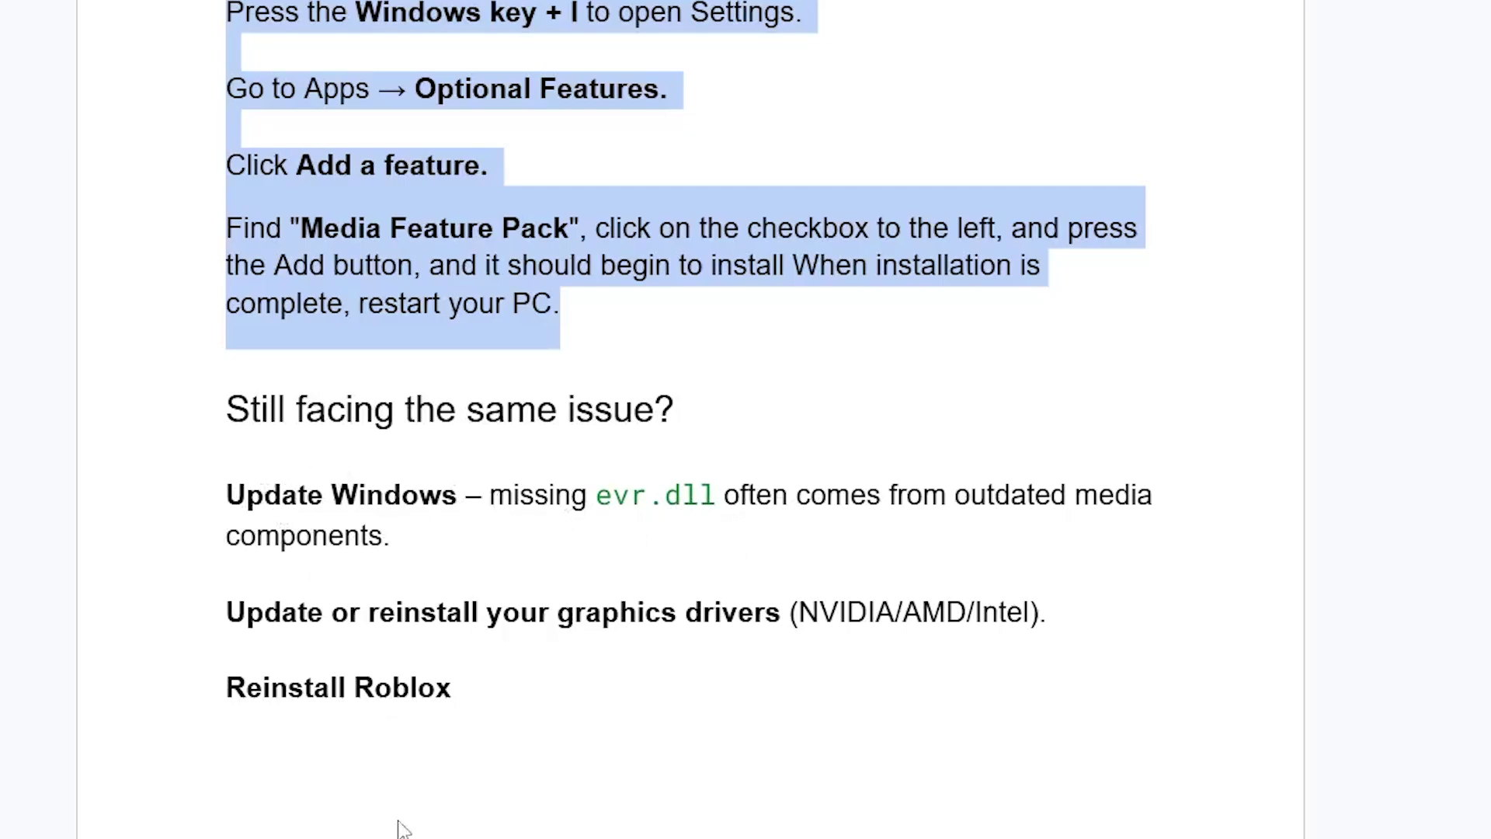
click(524, 814)
text(windows)
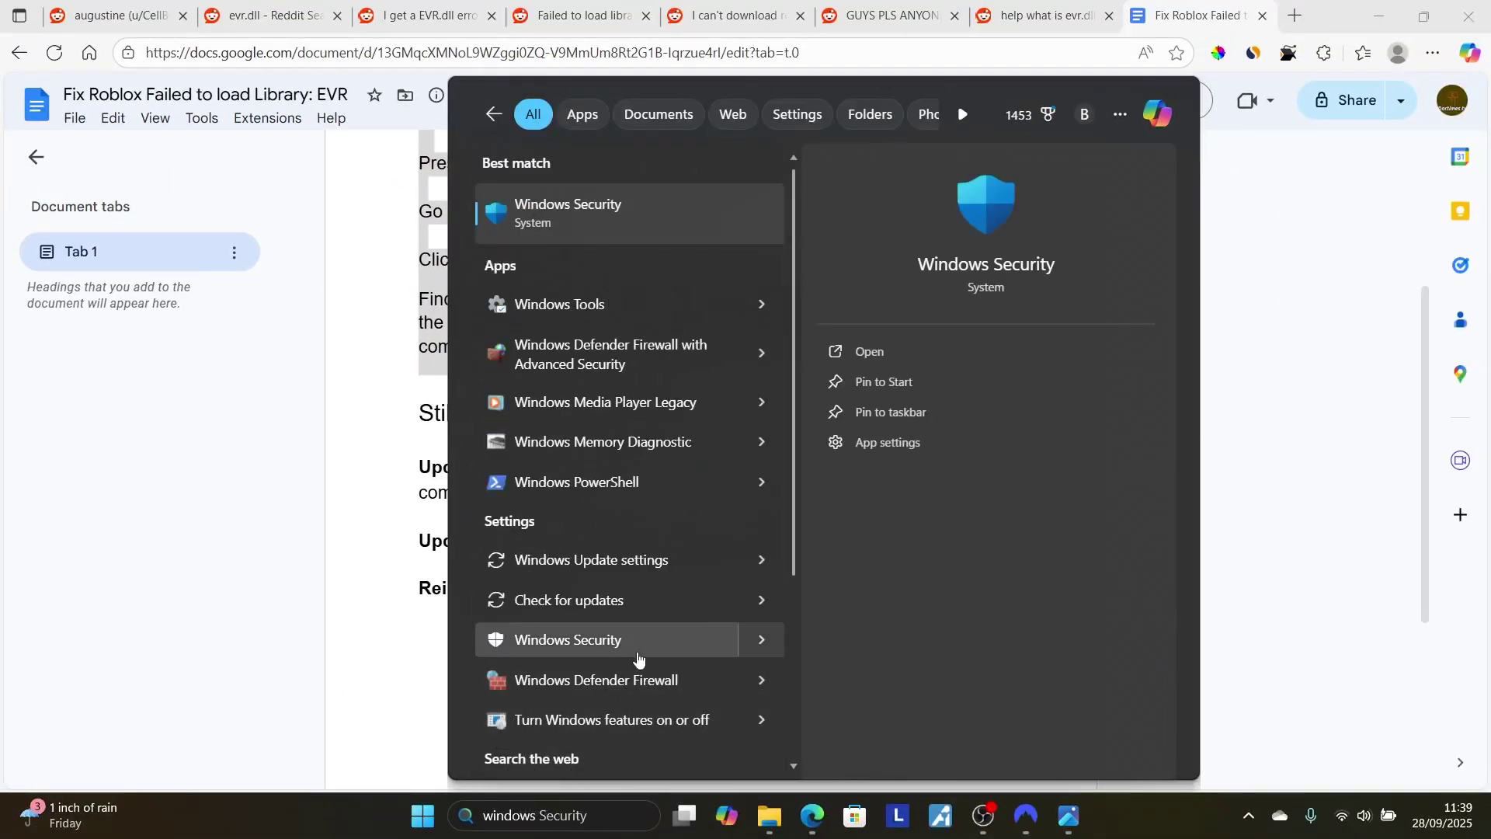
Run Check for updates on the Windows Update page, confirming the PC is up to date.
click(608, 607)
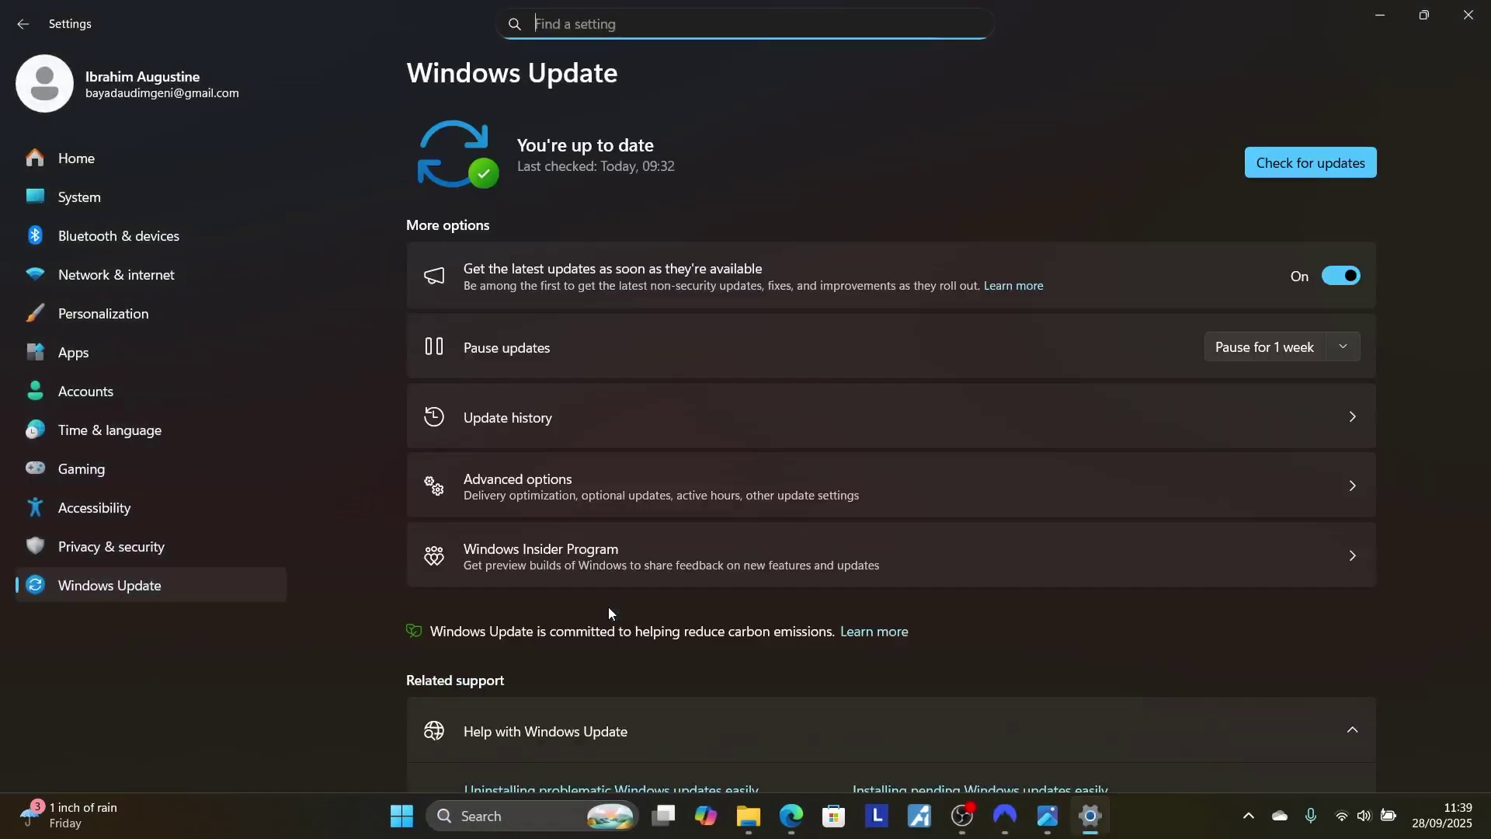
click(1294, 164)
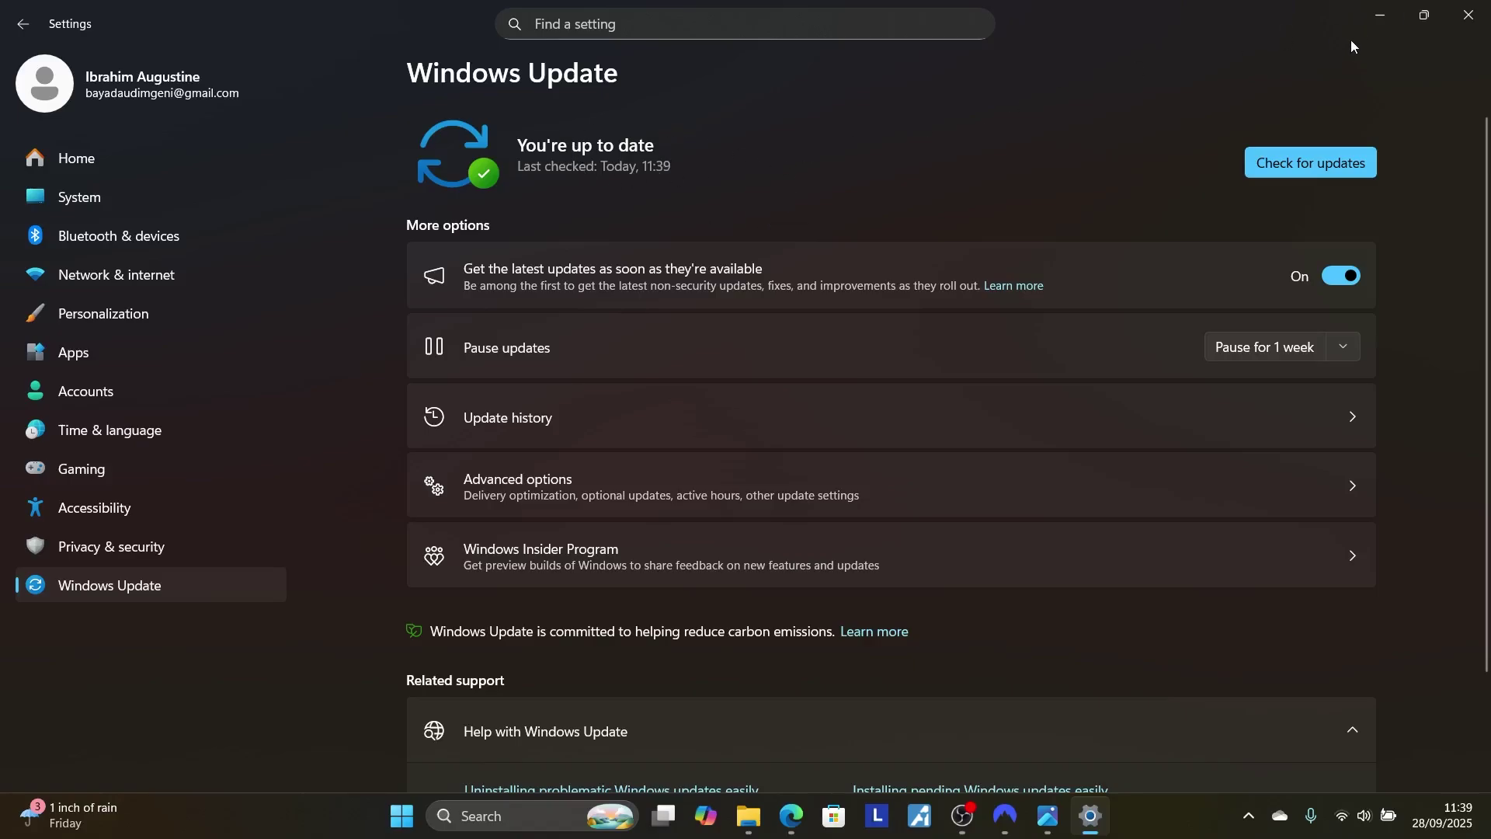
click(1372, 25)
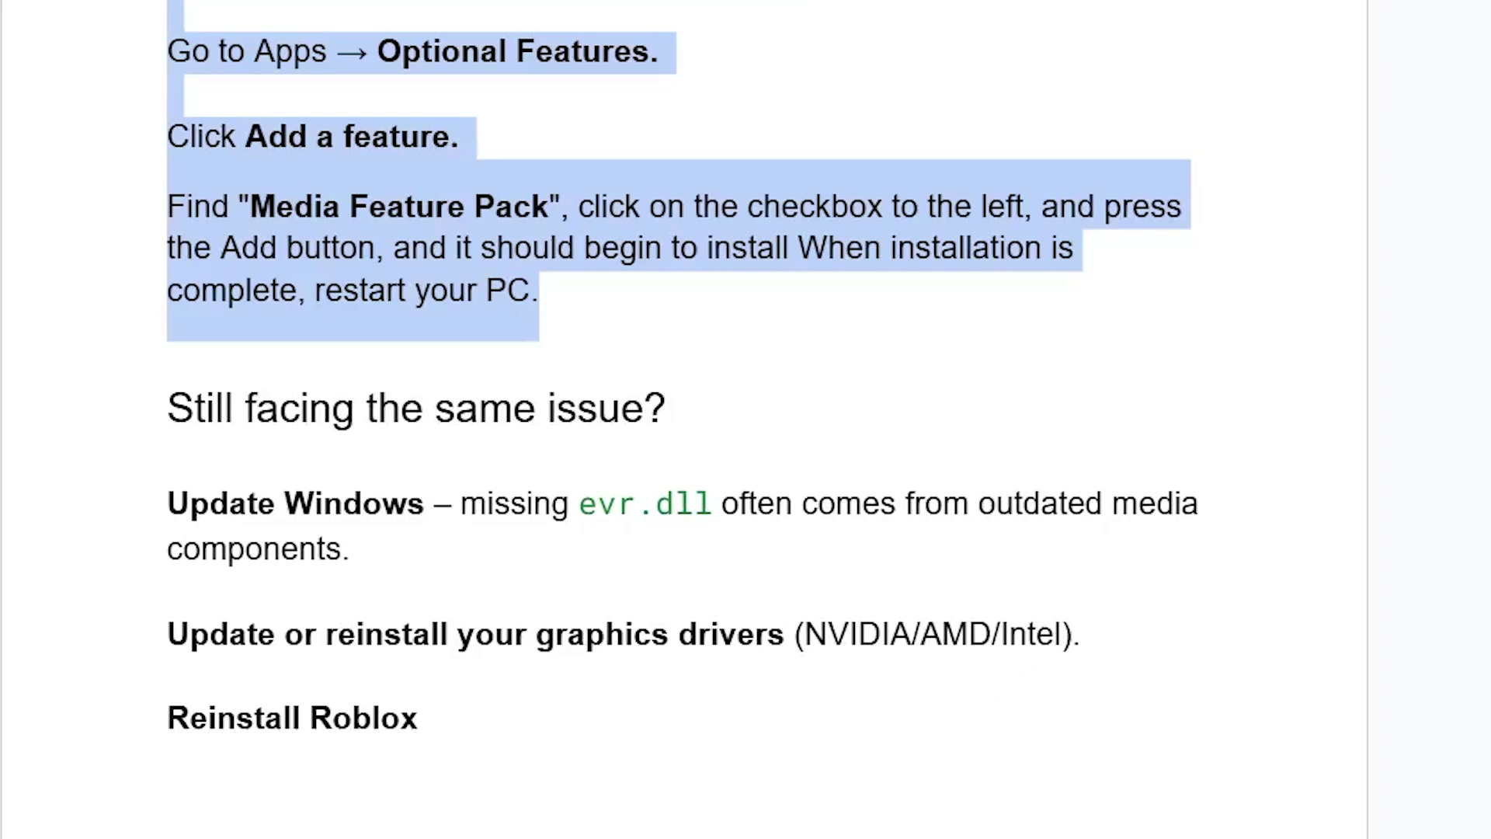
Launch NVIDIA App and confirm Game Ready Driver 581.29 is current on the Drivers page.
click(508, 813)
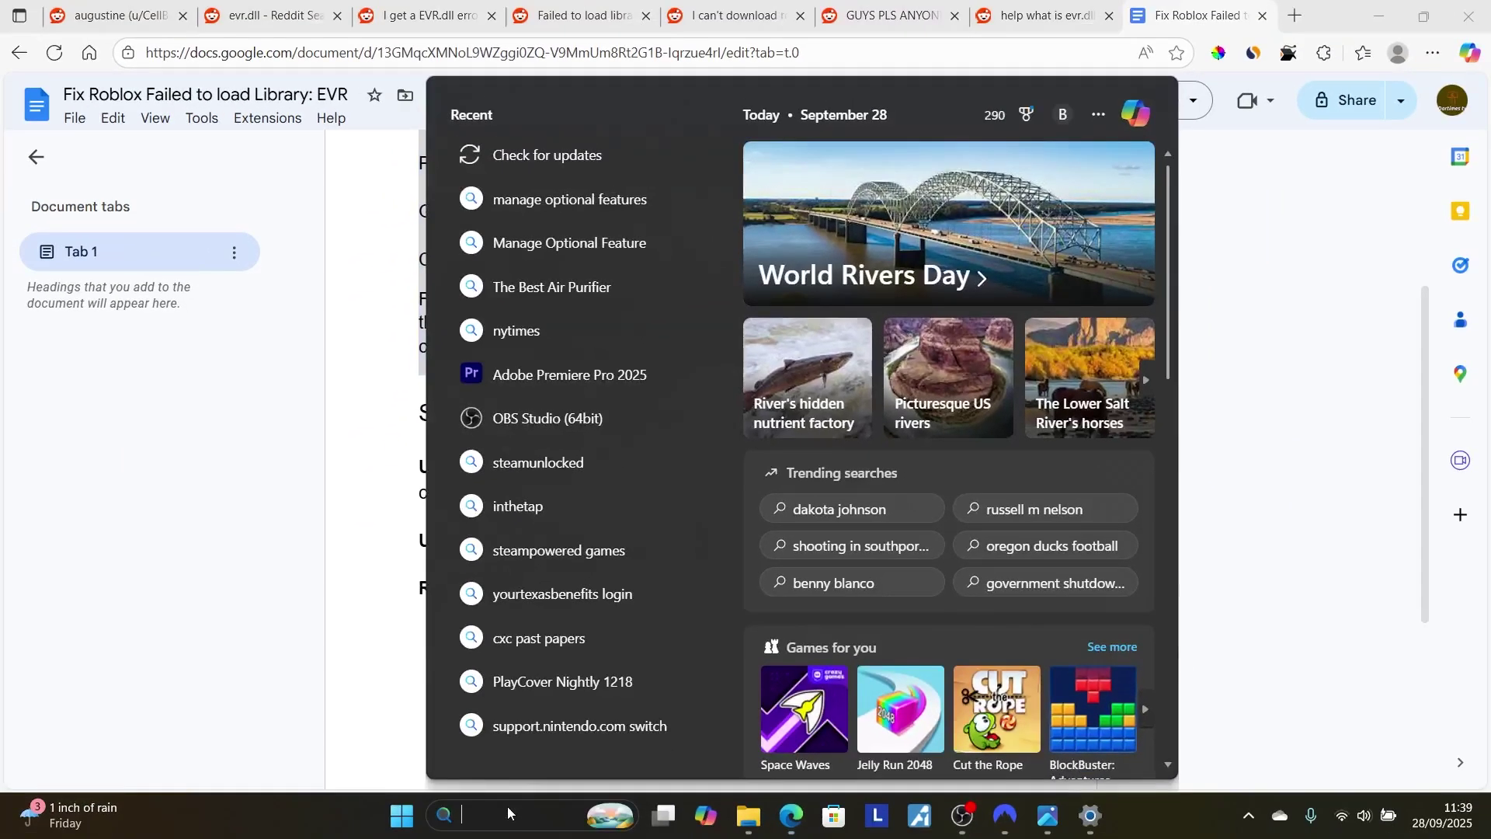
text(nvi)
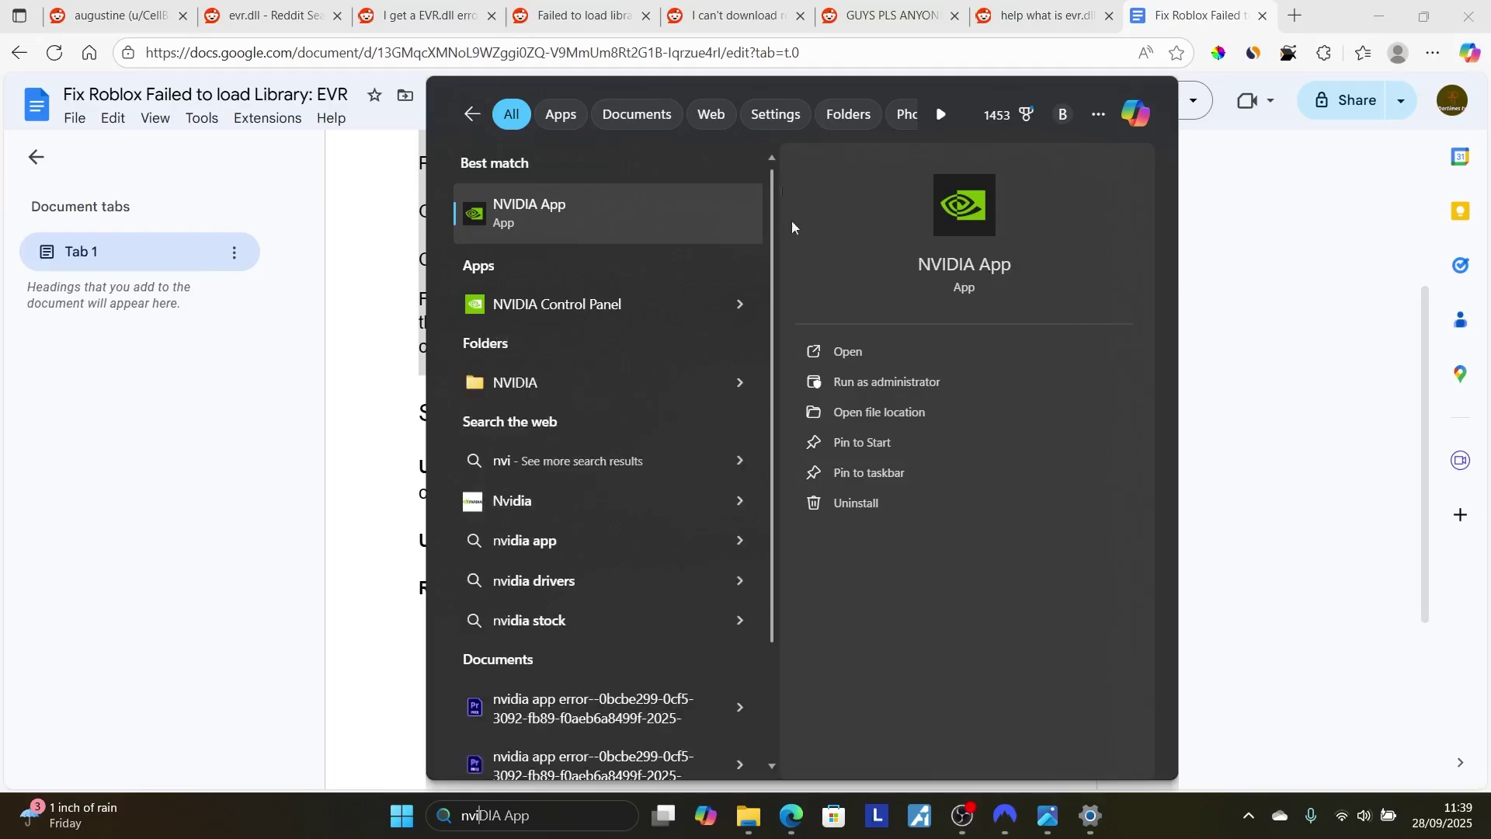
click(840, 351)
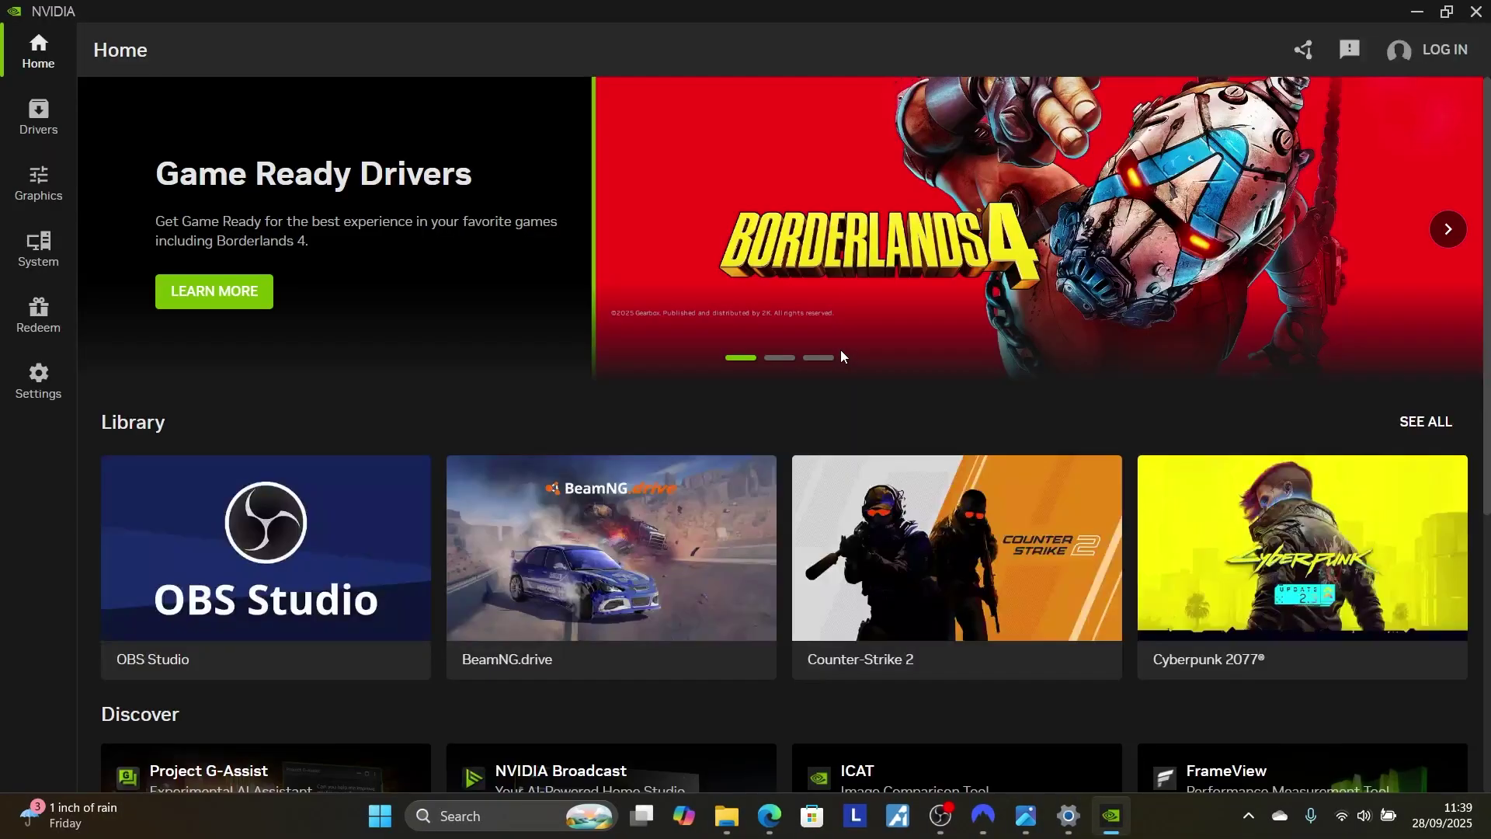
click(47, 121)
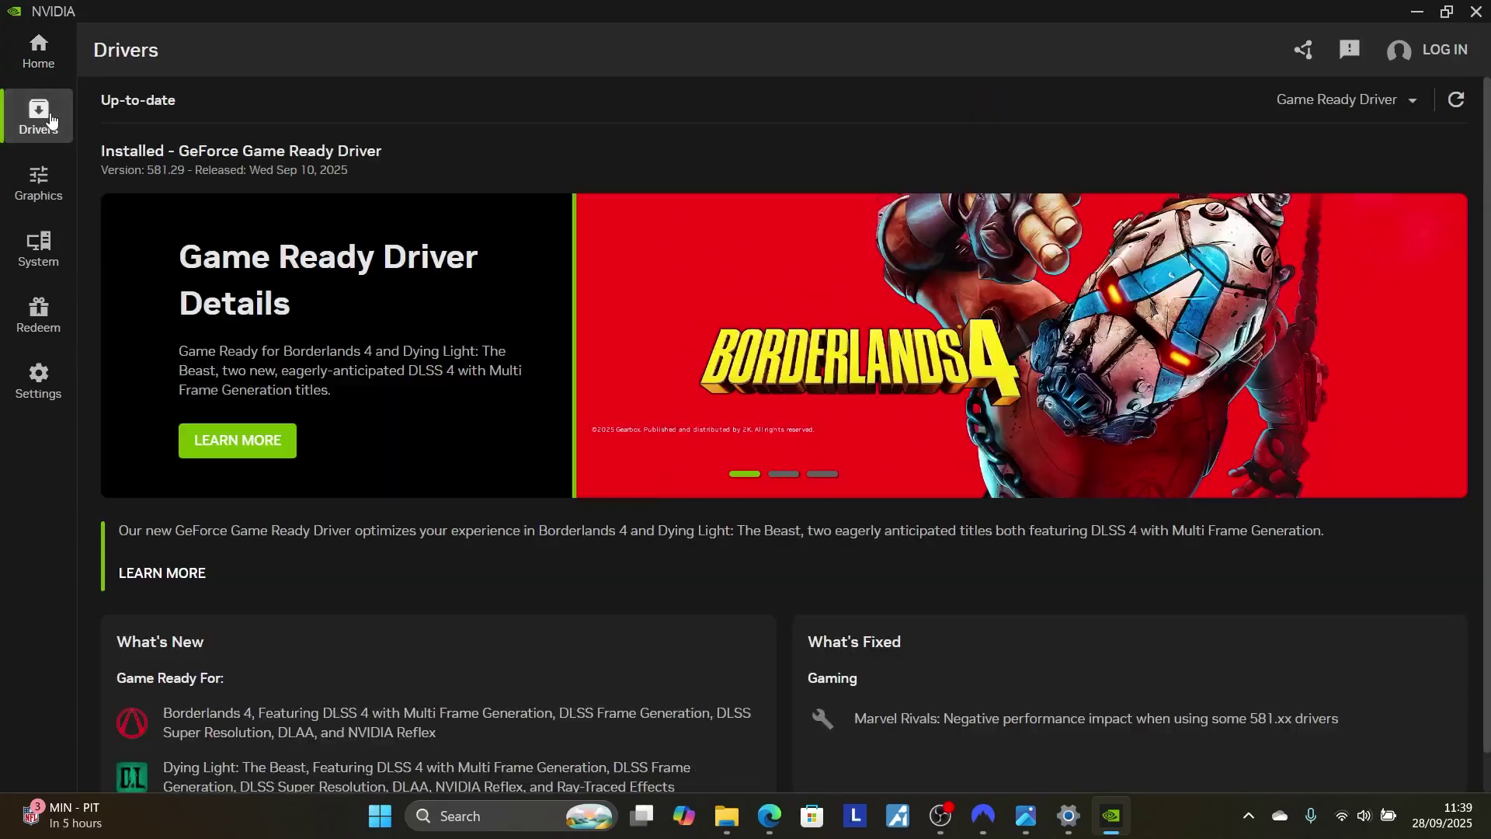
click(1459, 99)
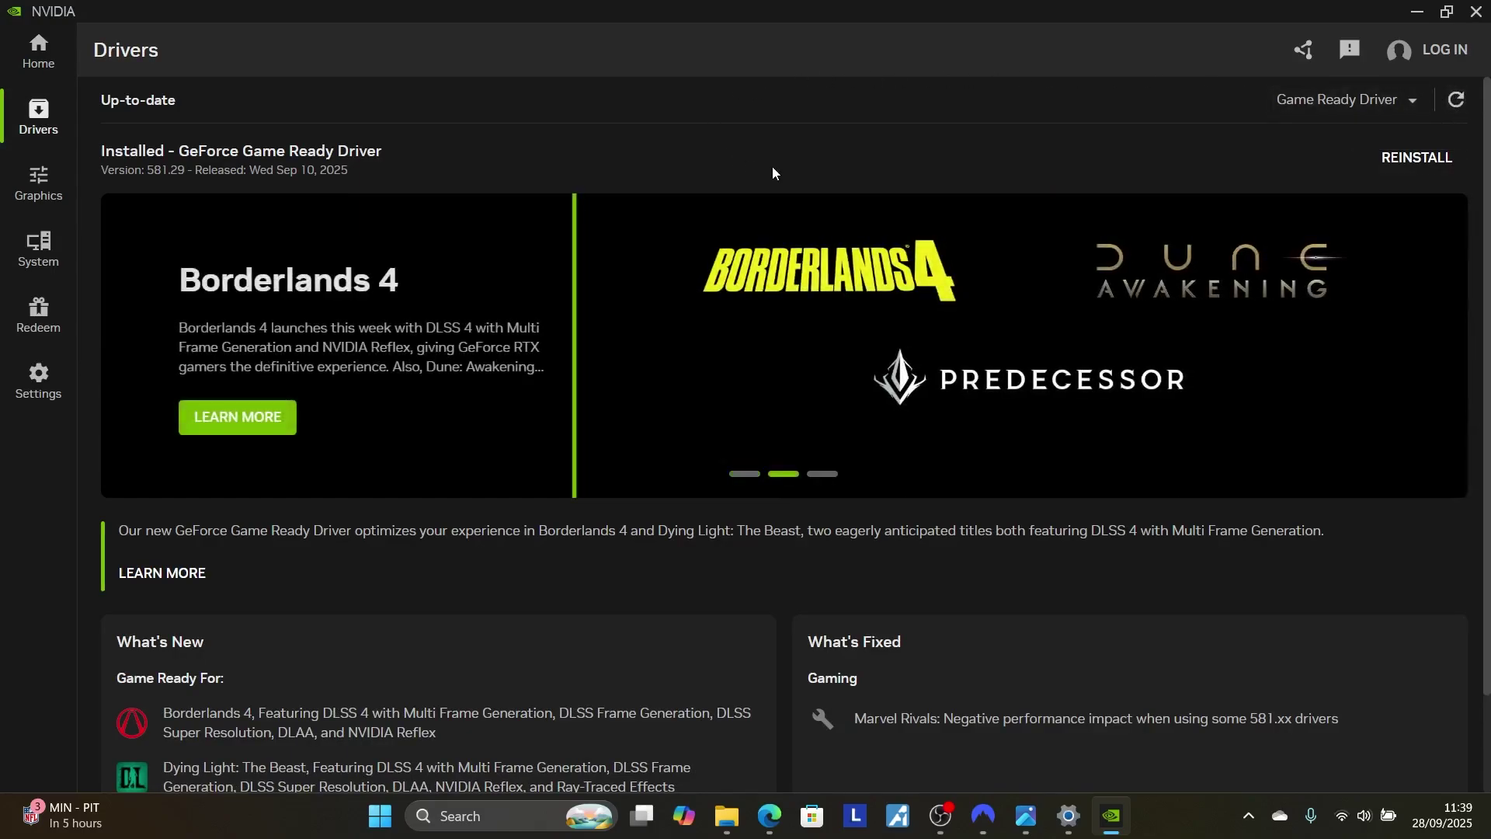
click(1415, 14)
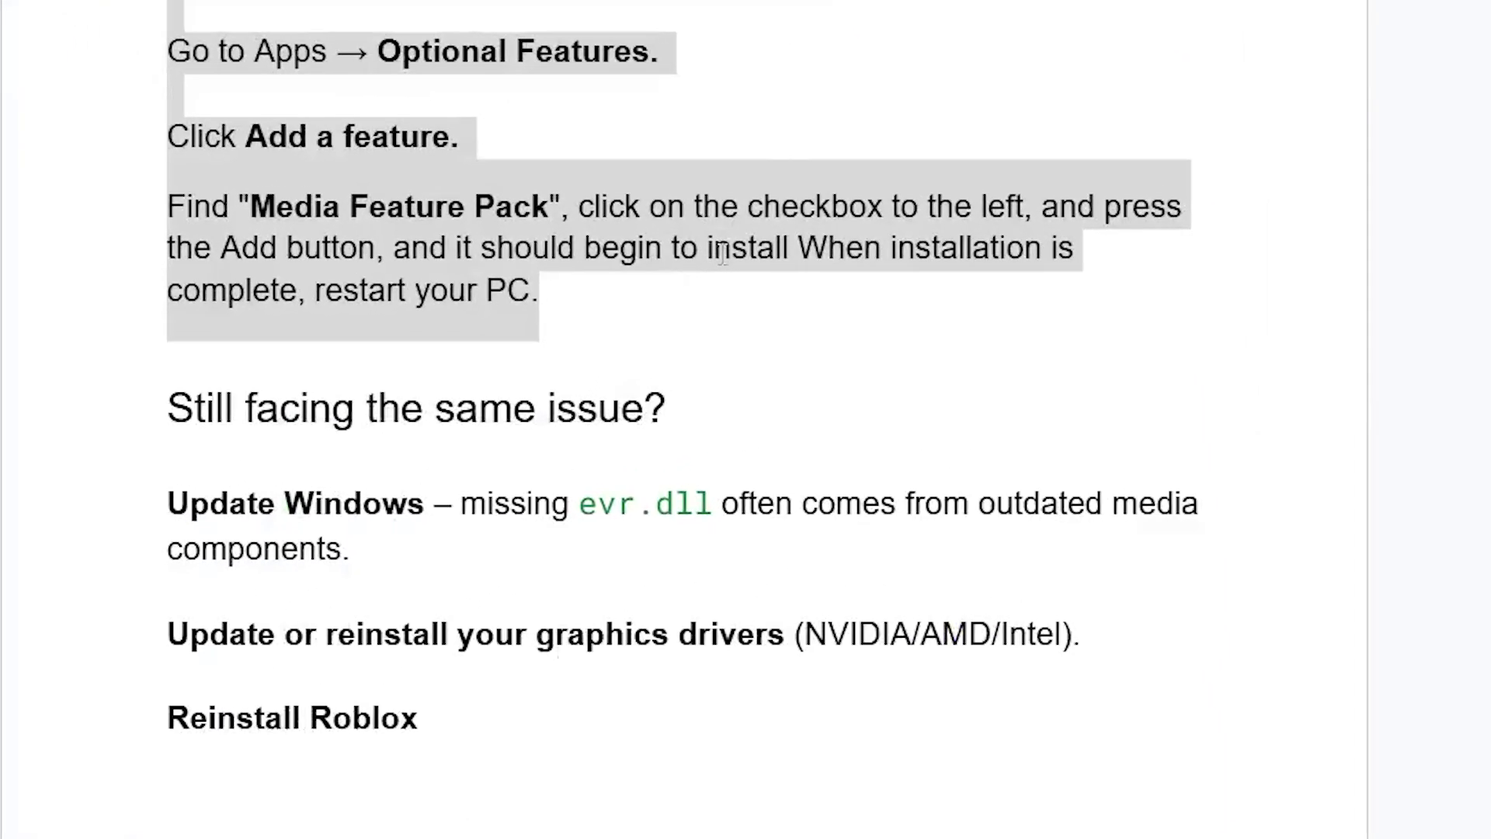
Highlight the guide's Reinstall Roblox line and open Add or remove programs via a 'programs' search.
scroll(703, 424, up, 2)
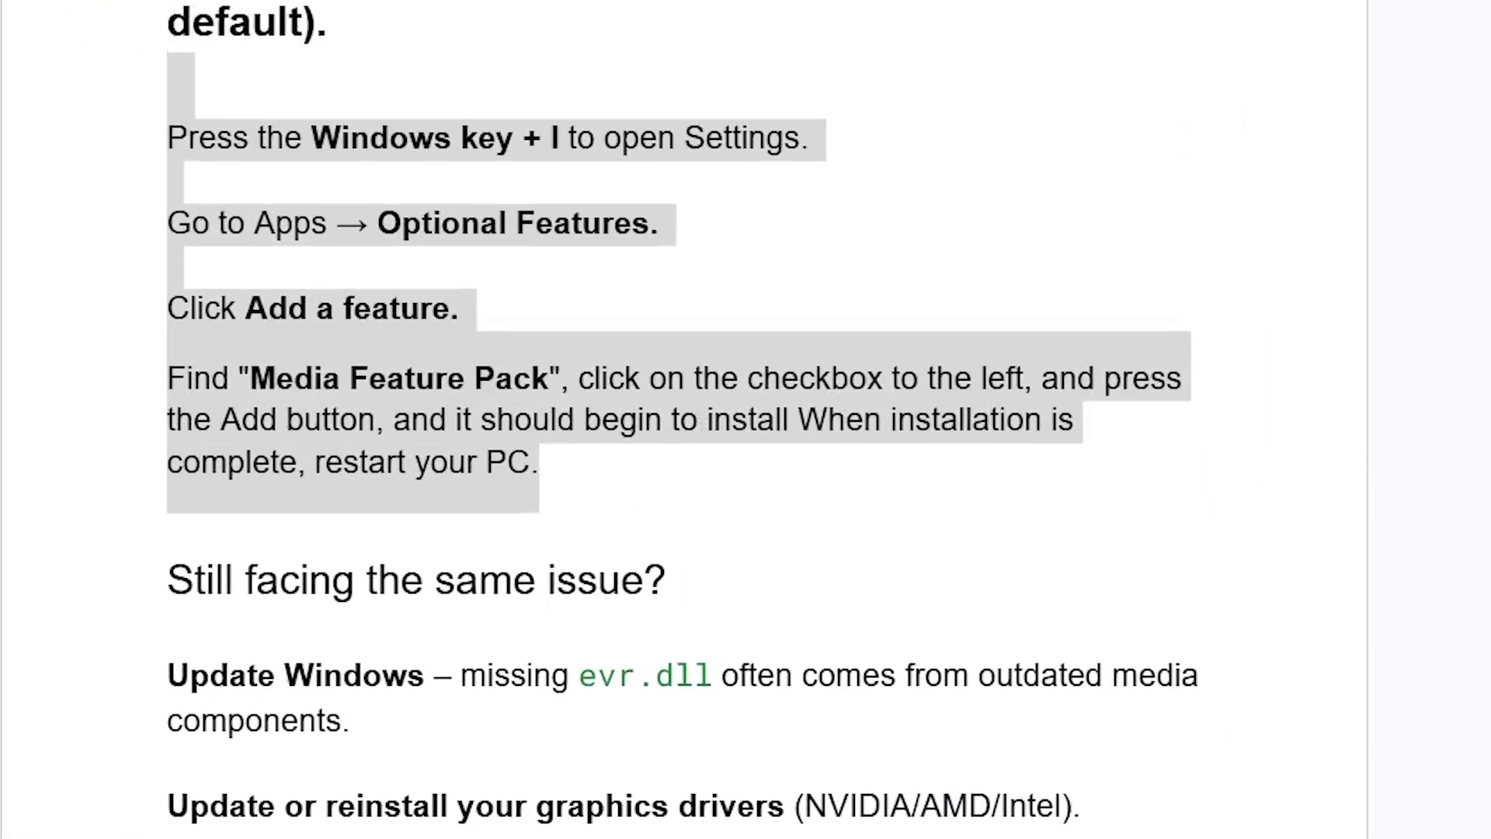
drag(159, 653, 475, 653)
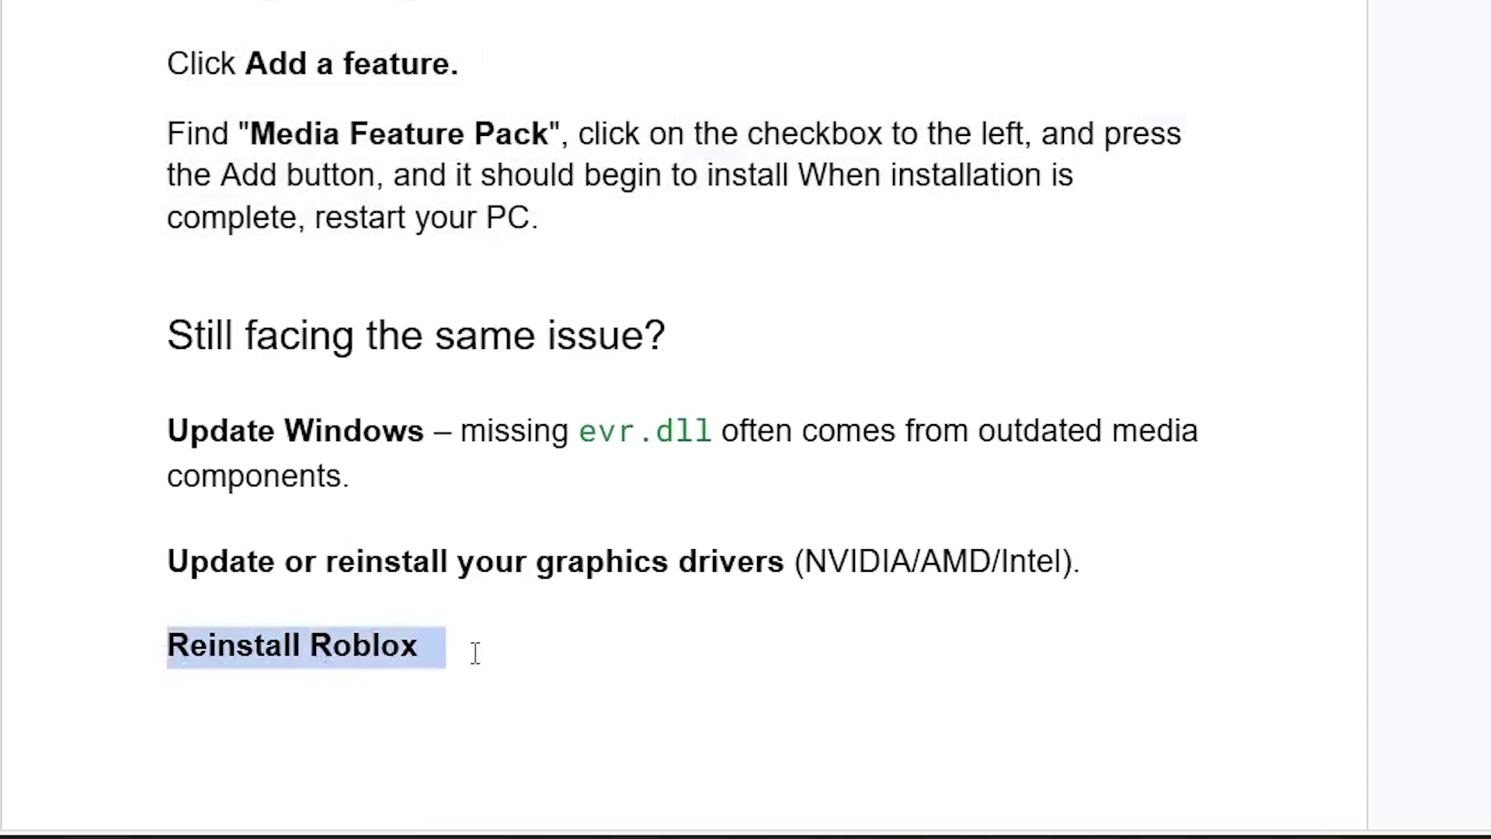
click(464, 818)
text(ptr)
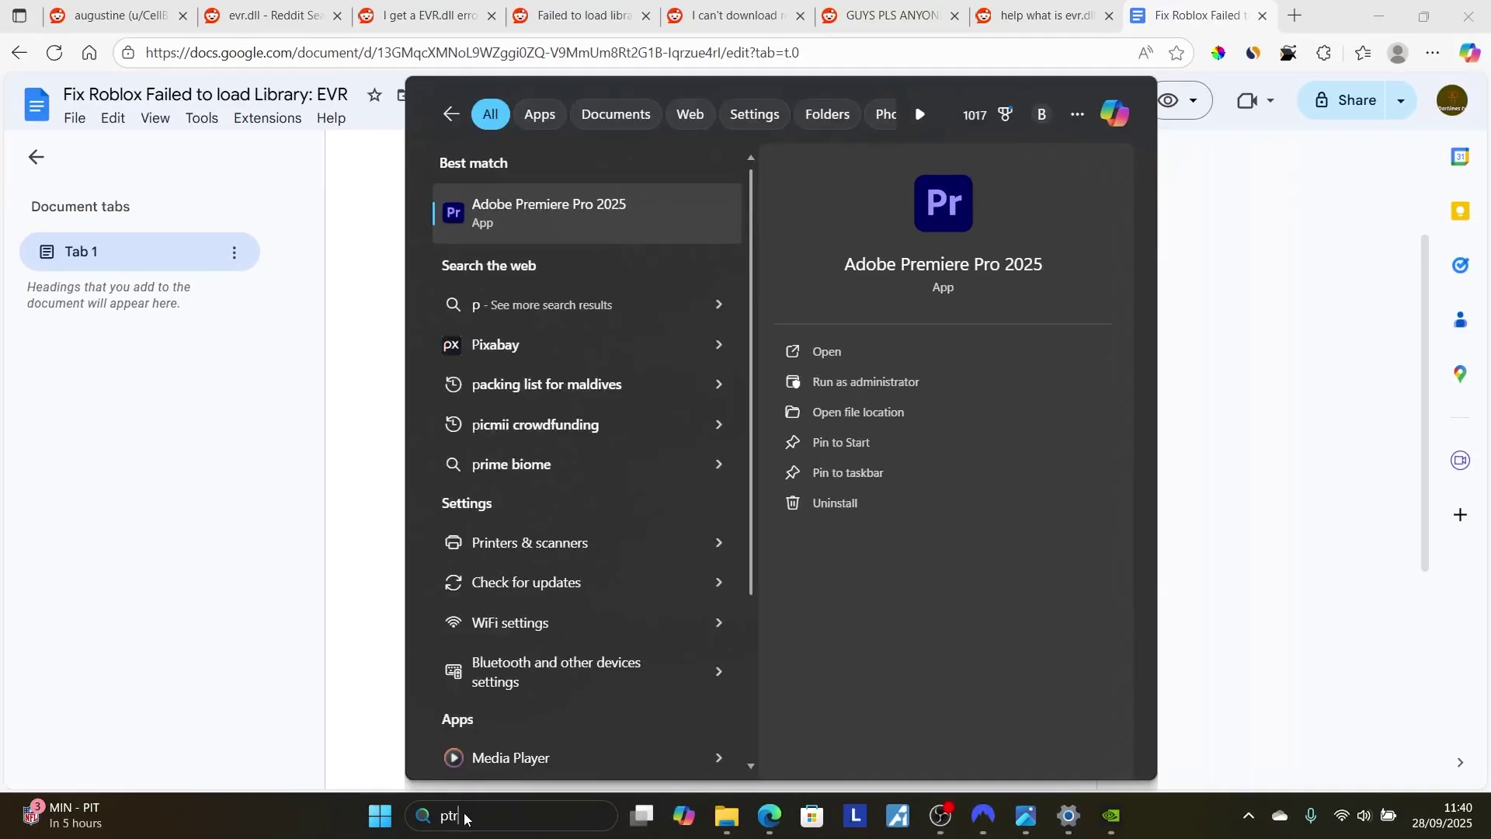
key(BackSpace)
key(BackSpace)
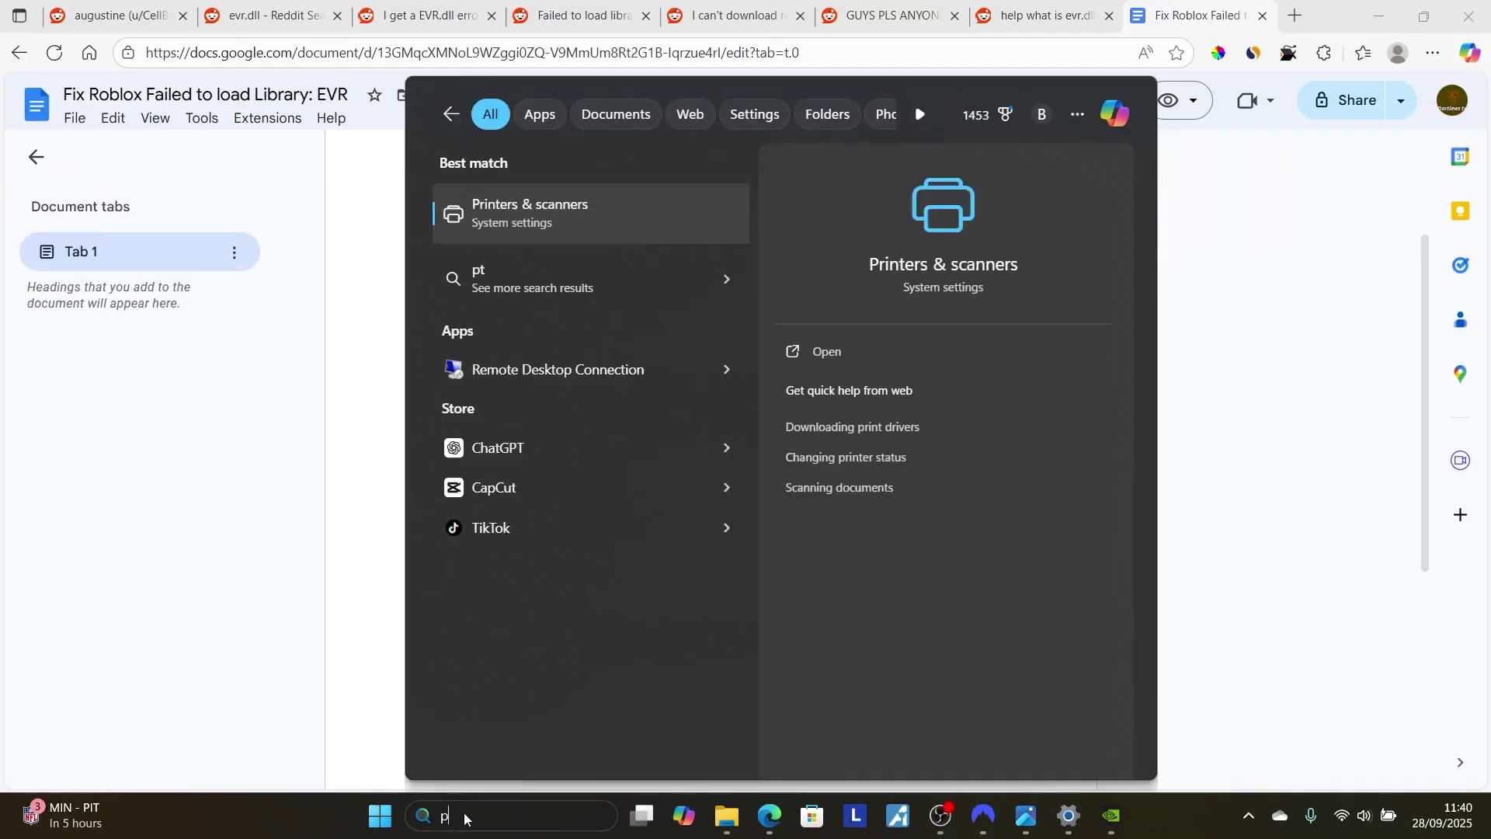
text(ro)
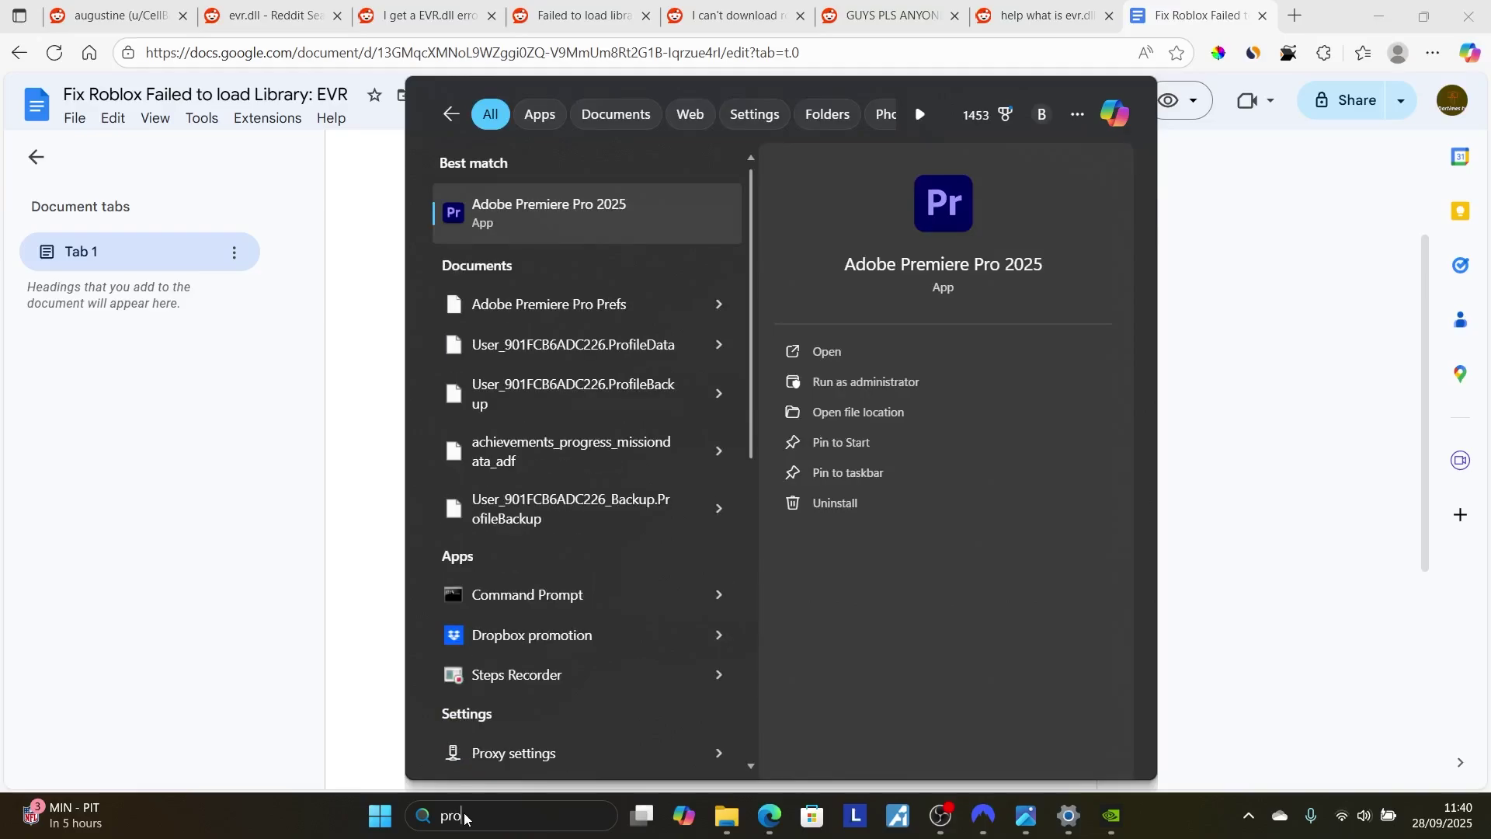
text(grams)
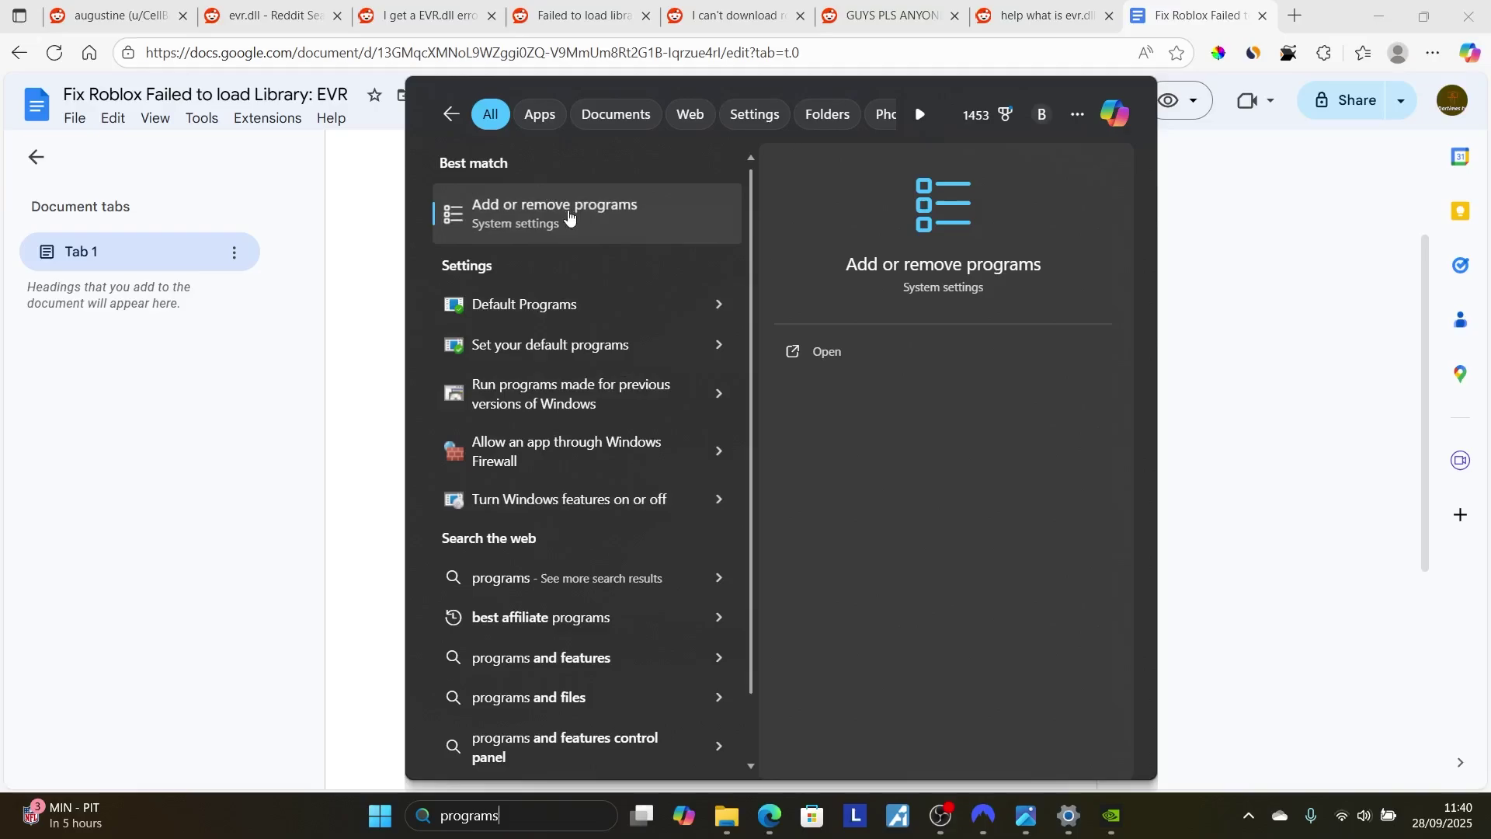
click(841, 353)
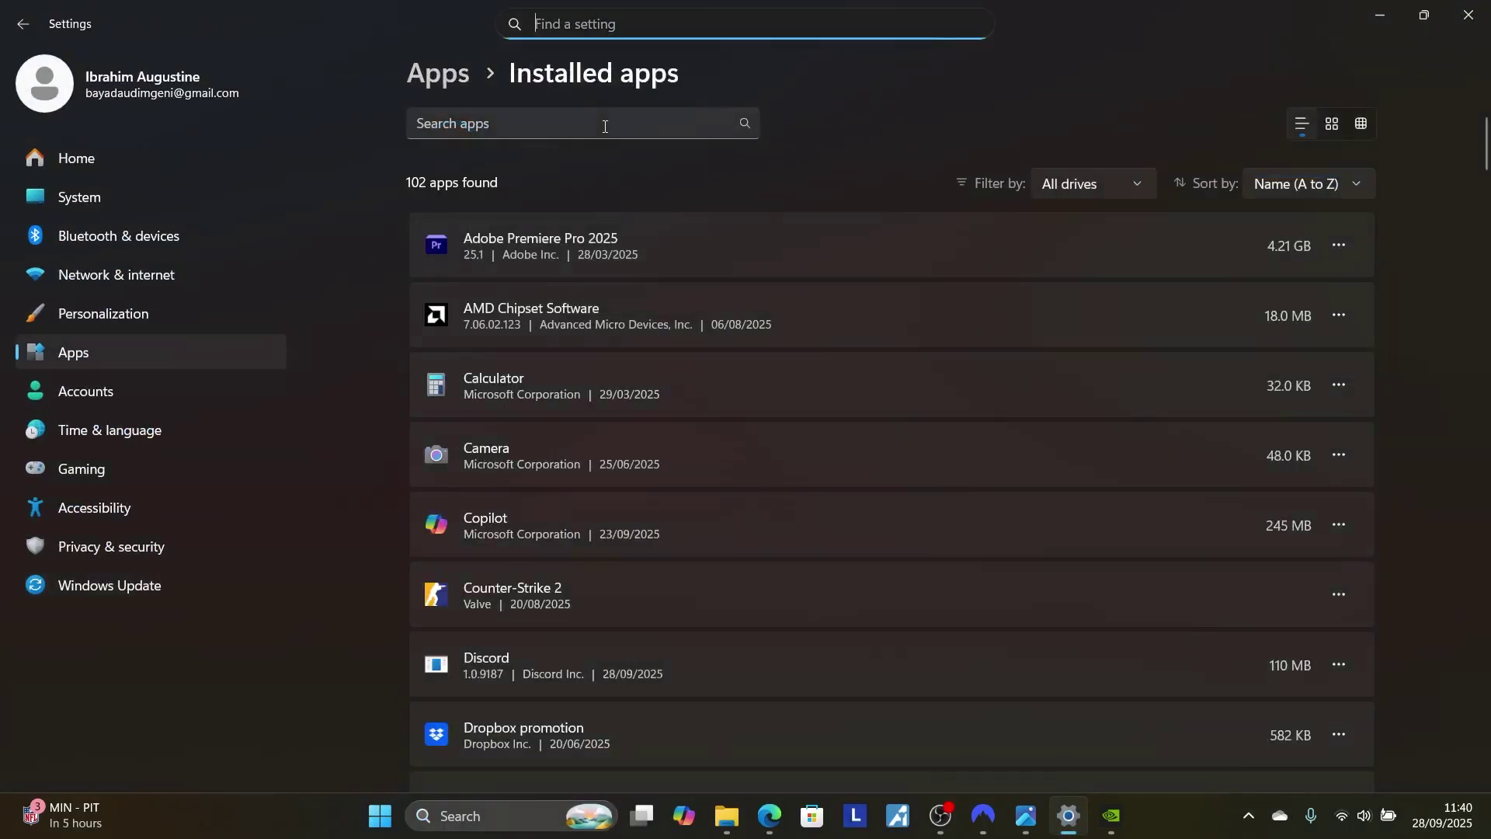
Filter installed apps by 'roblo' and bring up Roblox Player's uninstall menu.
click(605, 126)
text(roblox)
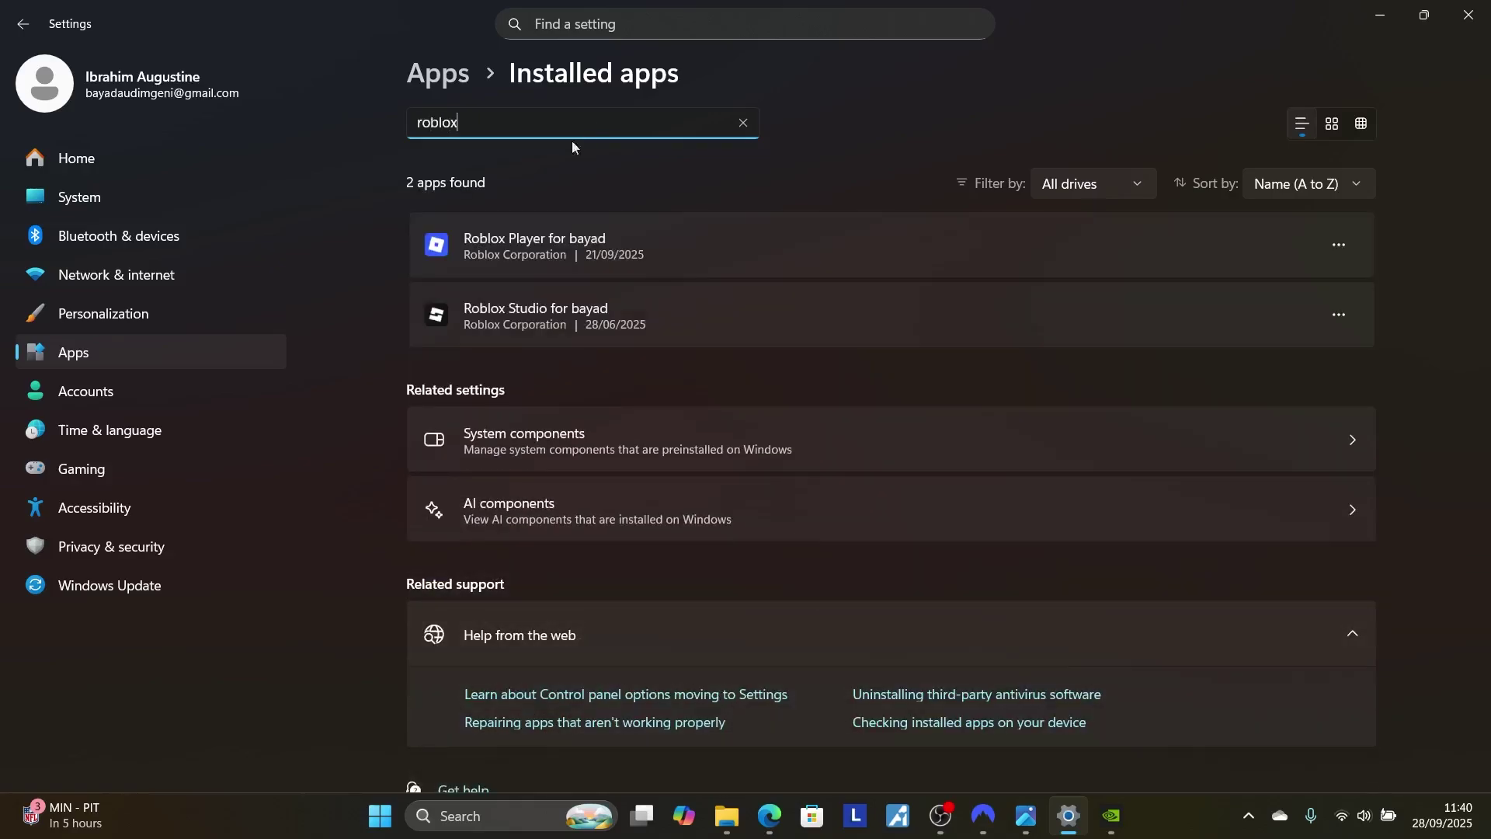
click(1340, 246)
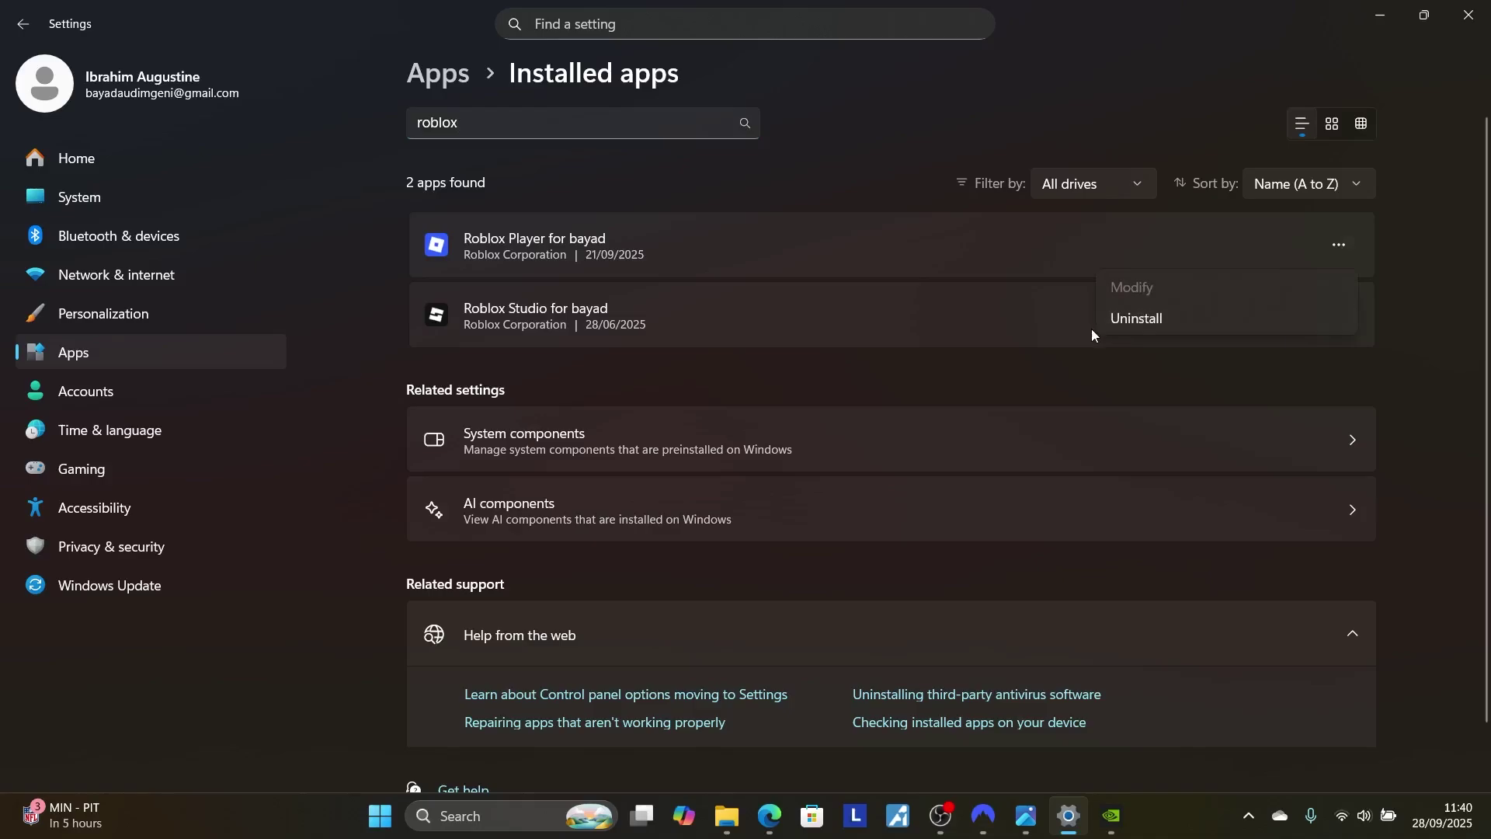
click(1379, 16)
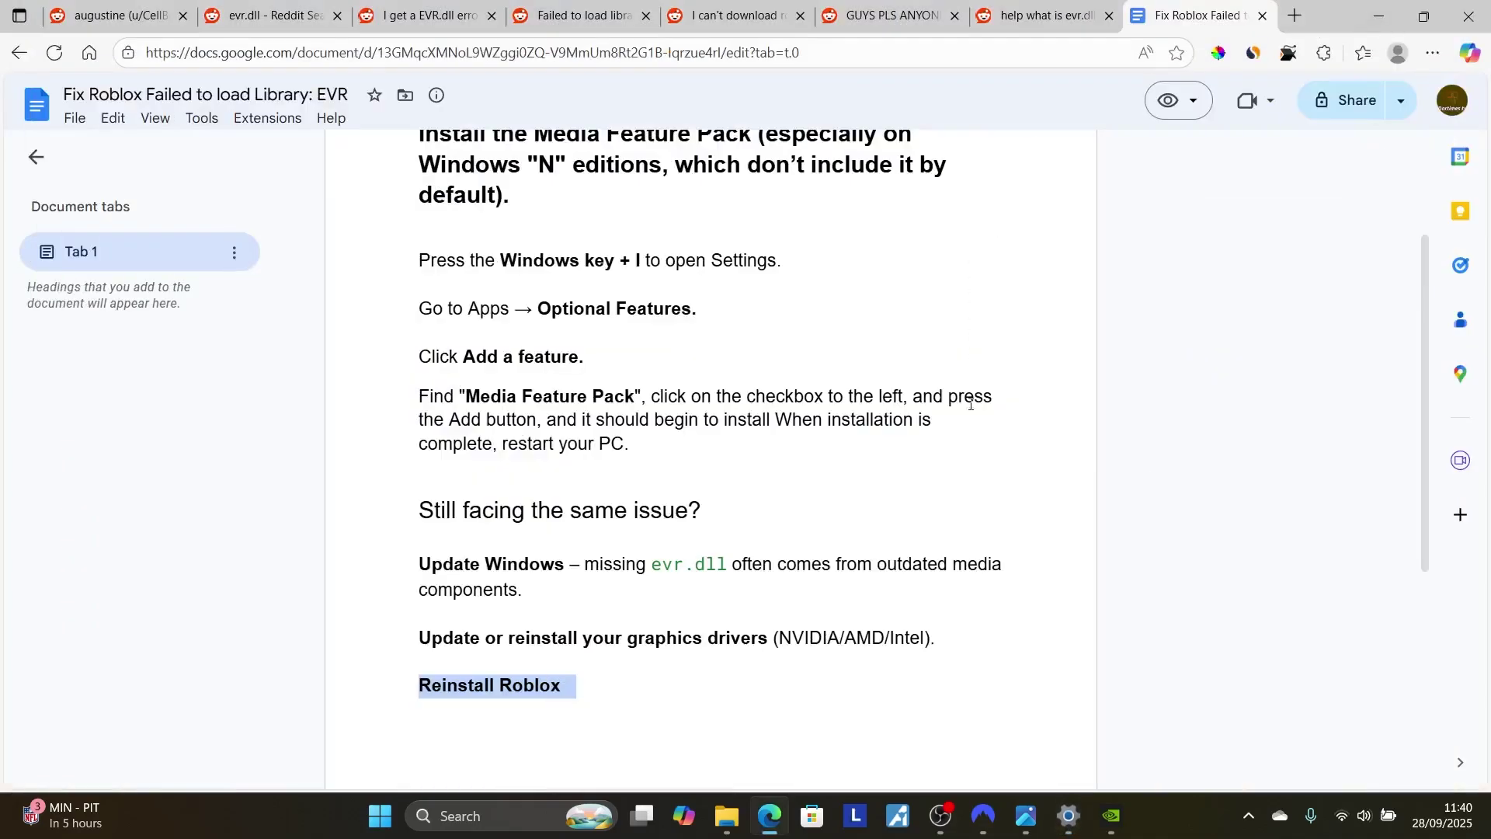
scroll(882, 524, up, 3)
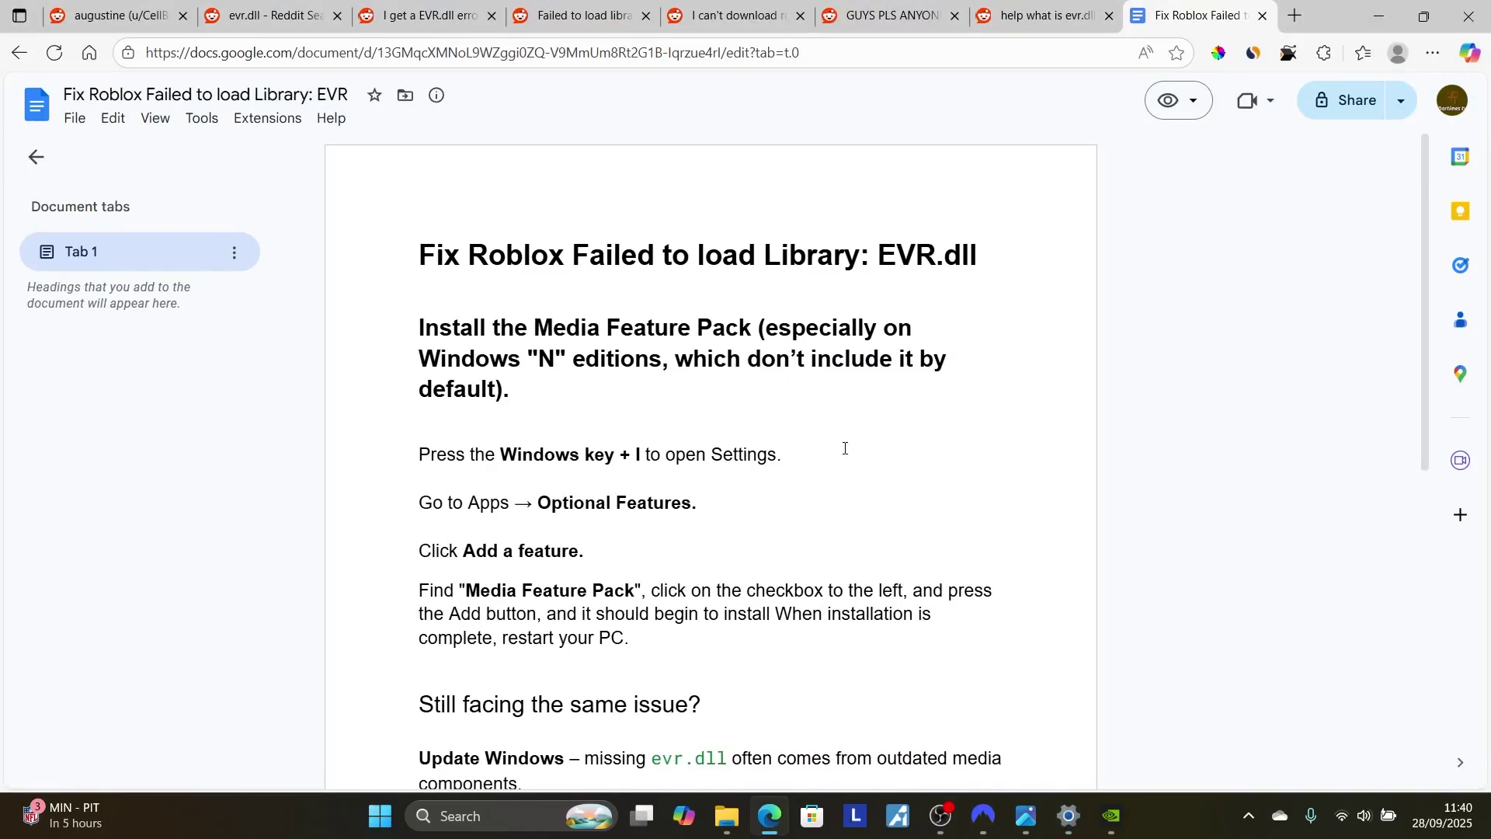
scroll(839, 447, down, 5)
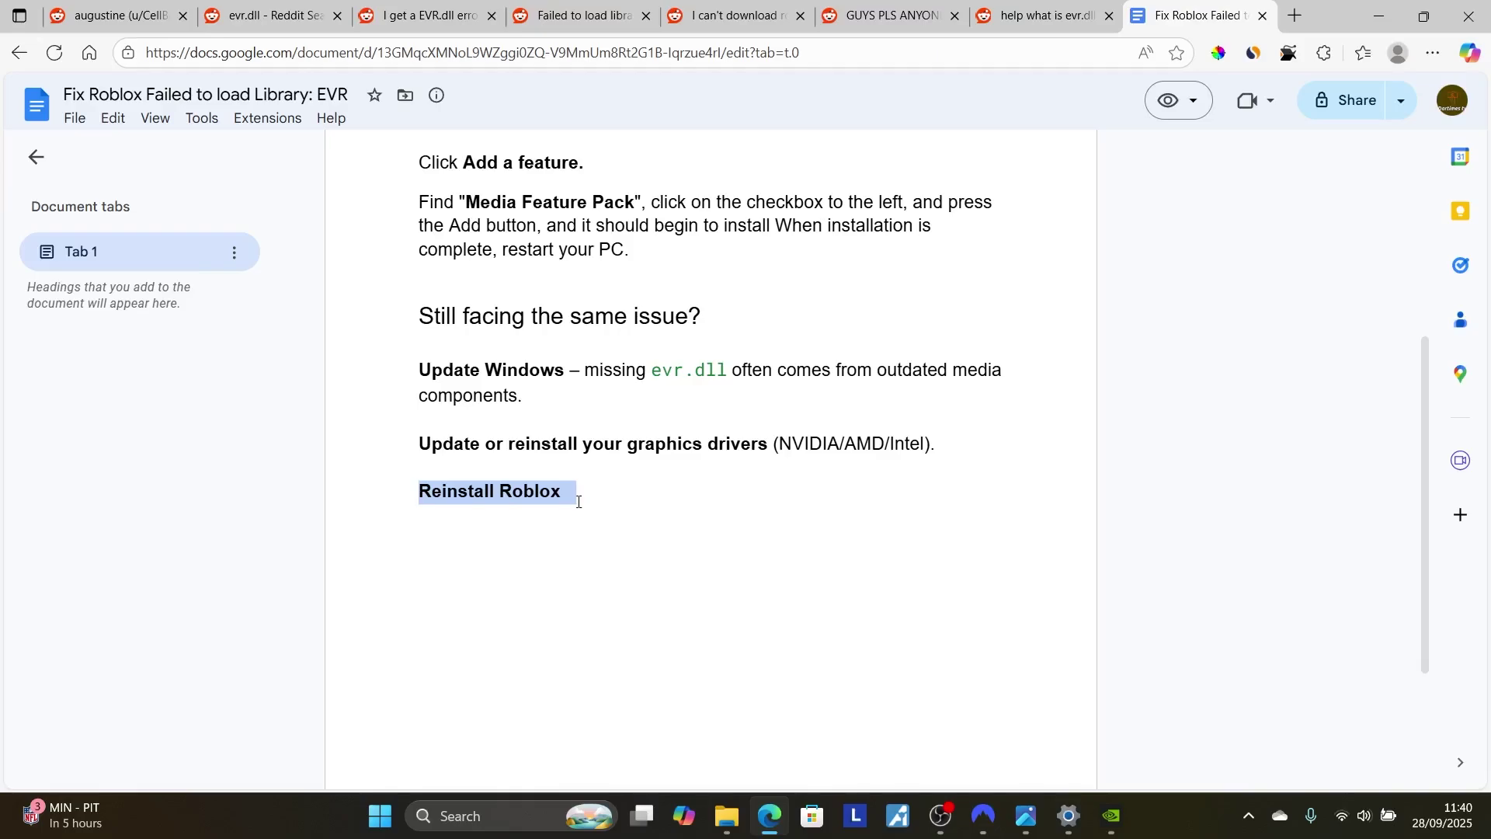
scroll(577, 501, up, 2)
scroll(669, 480, up, 3)
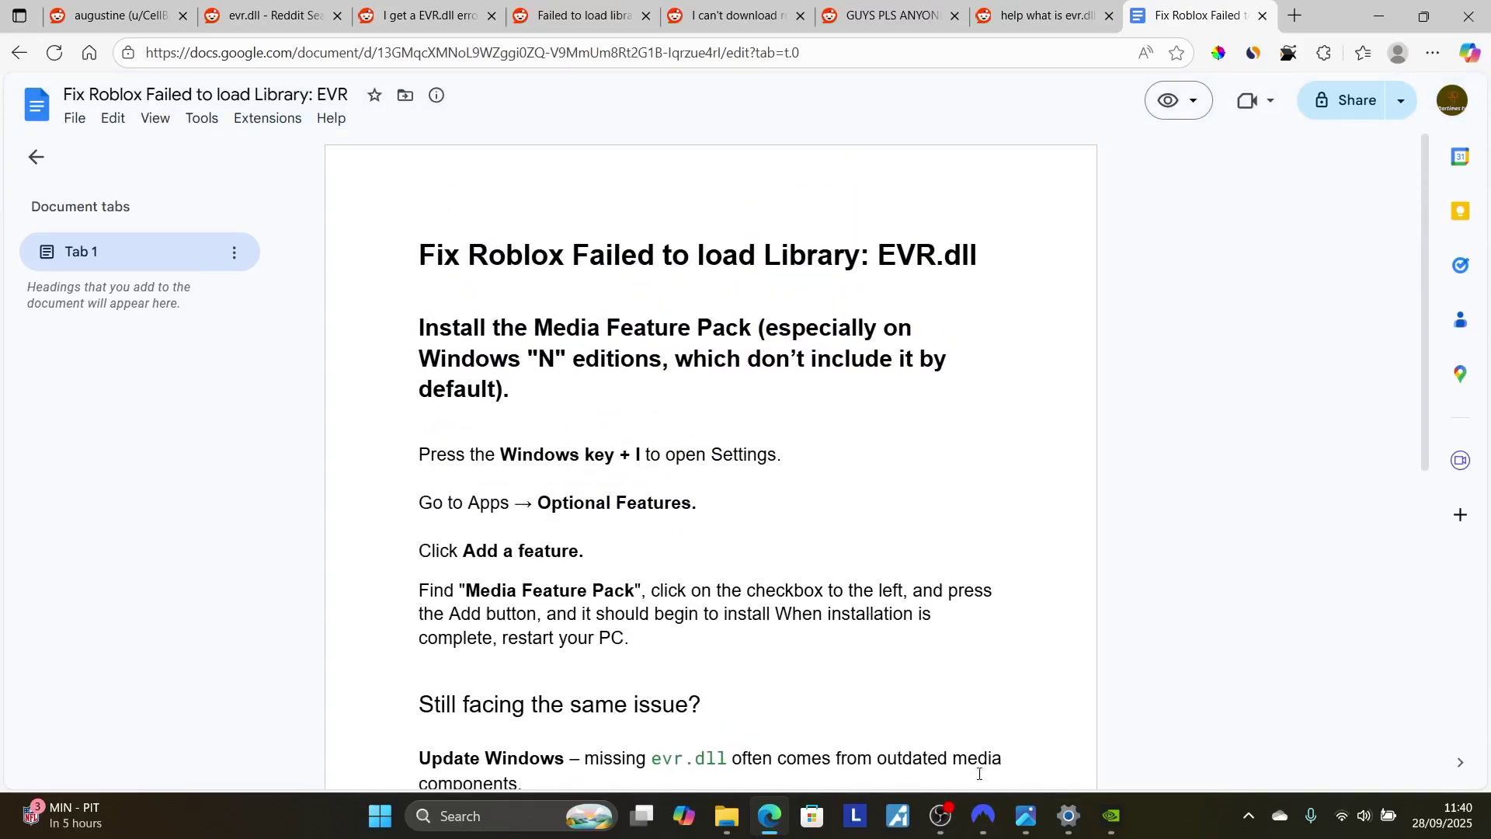
click(1025, 815)
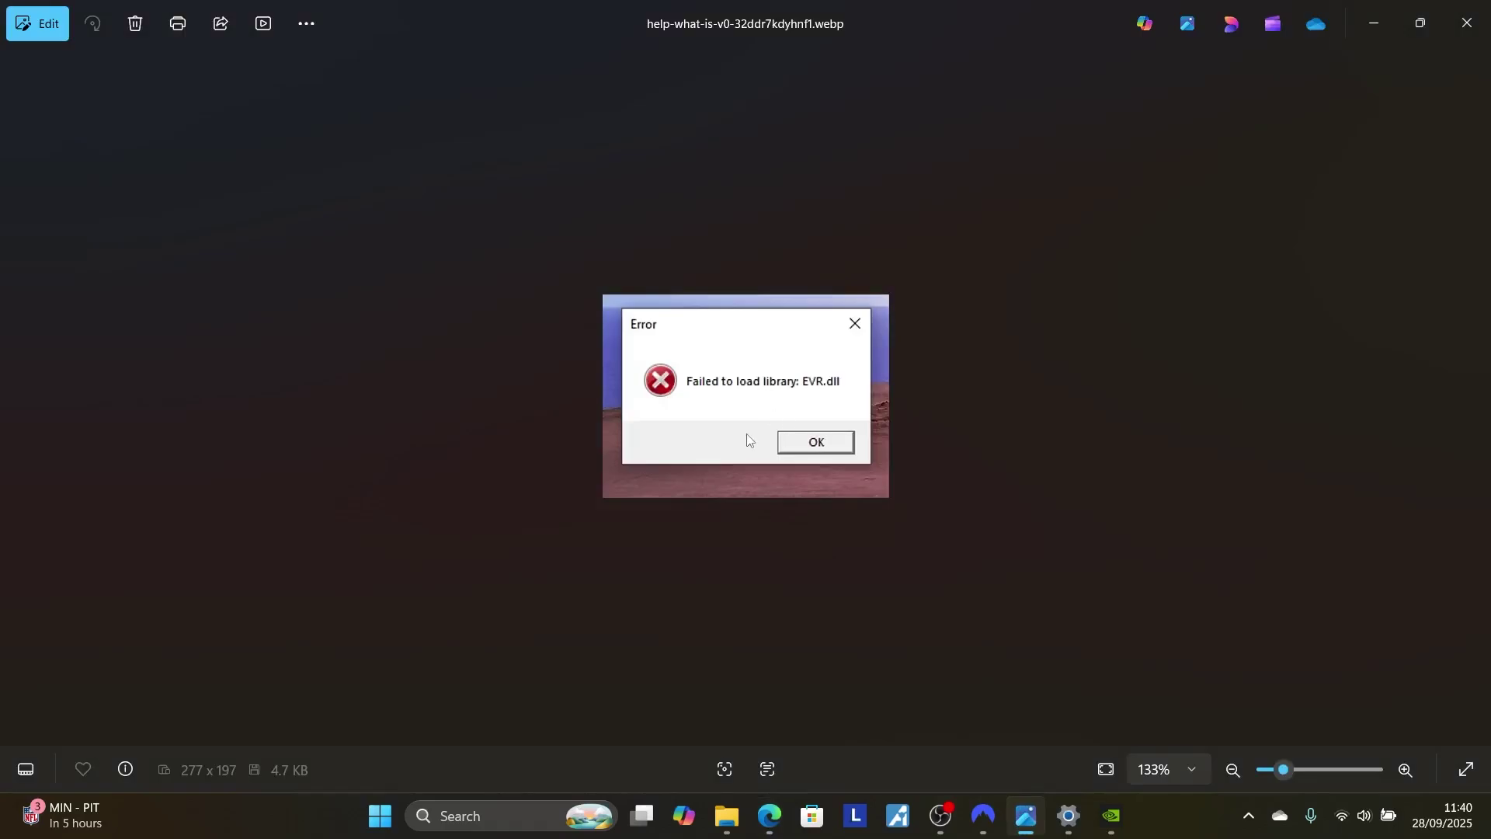